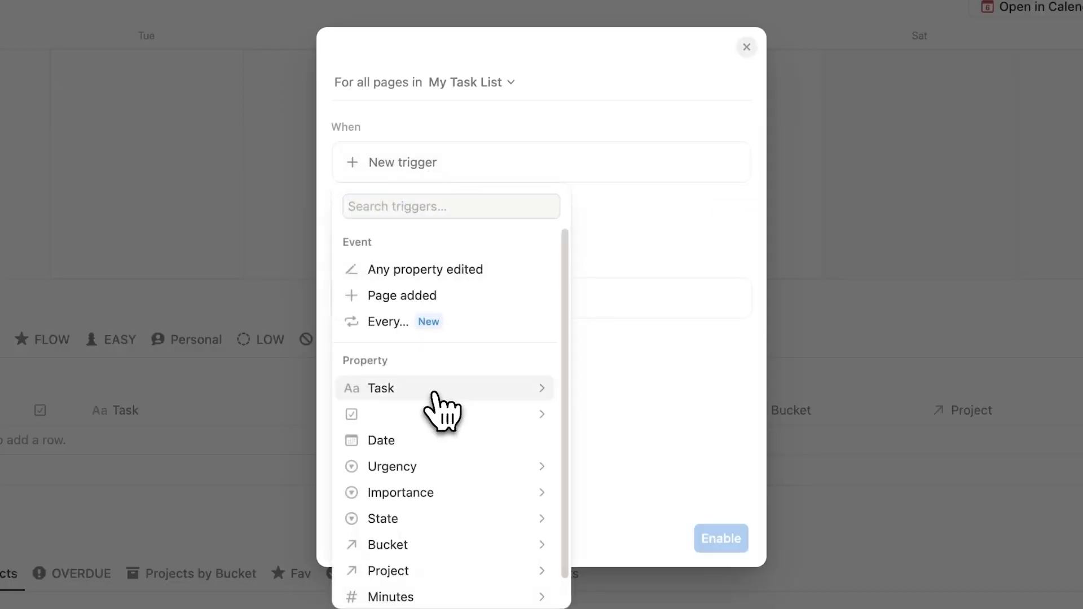
# Open the Basic OS page and scroll until its Time Blocking table and March 2025 Tasks calendar show.
pyautogui.click(434, 393)
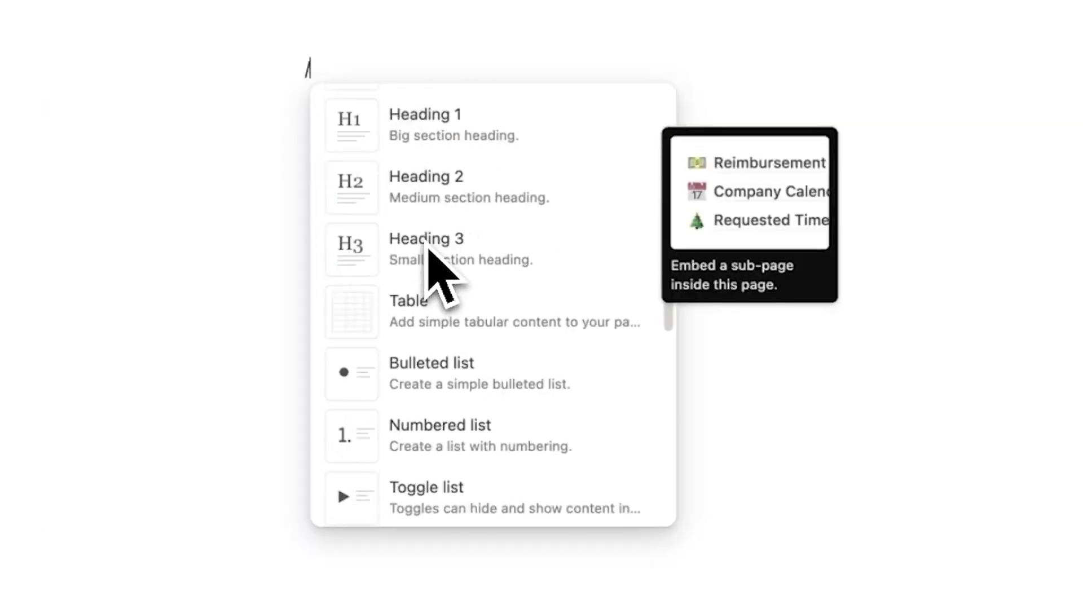
pyautogui.scroll(-15, 434, 261)
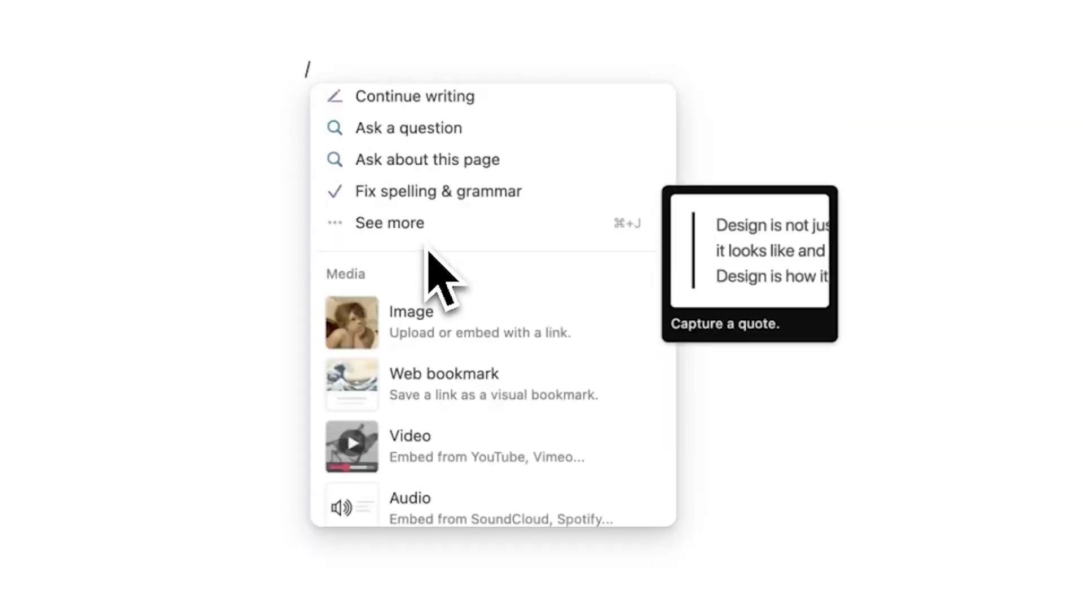
pyautogui.scroll(15, 468, 316)
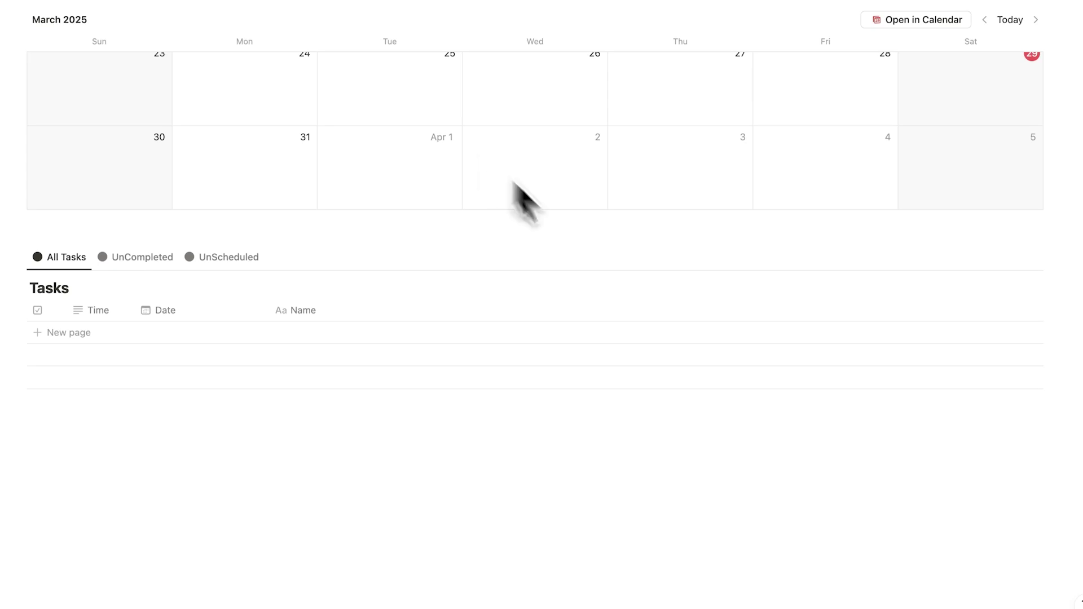
pyautogui.scroll(10, 520, 201)
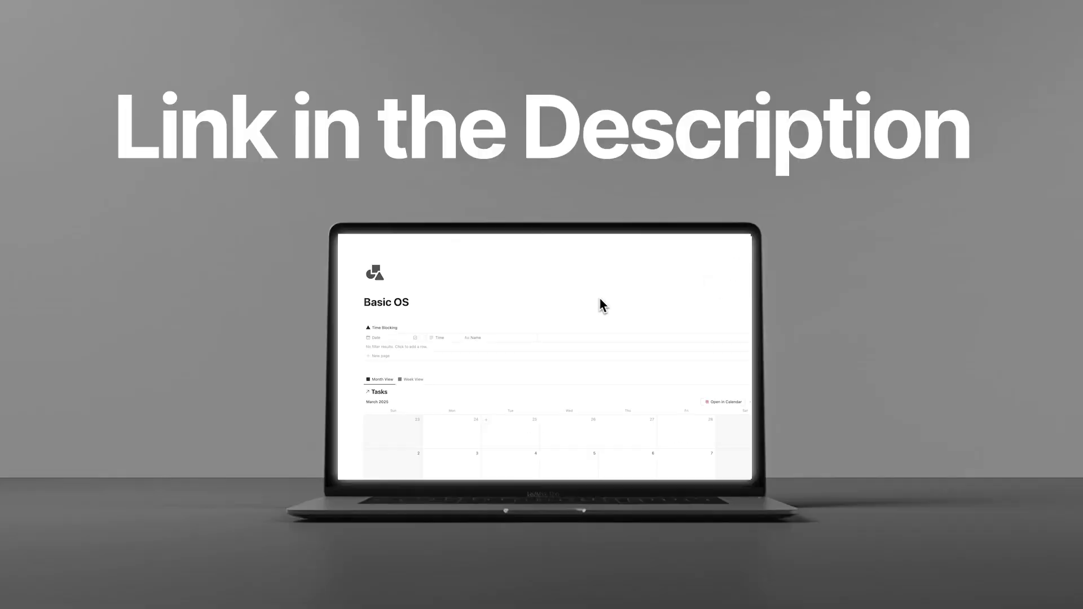
pyautogui.scroll(-10, 587, 149)
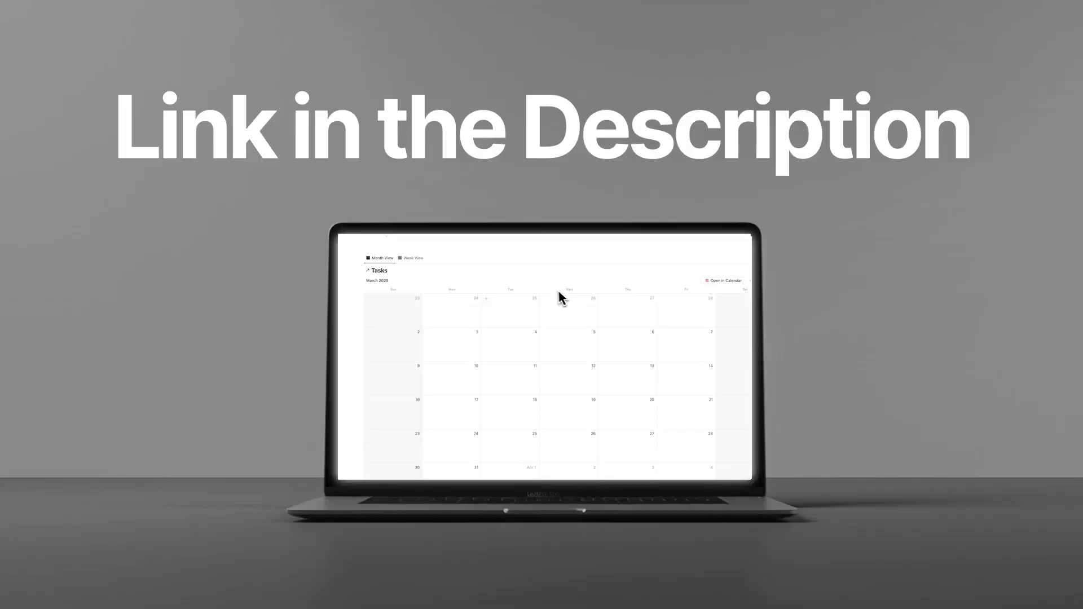
pyautogui.scroll(10, 587, 327)
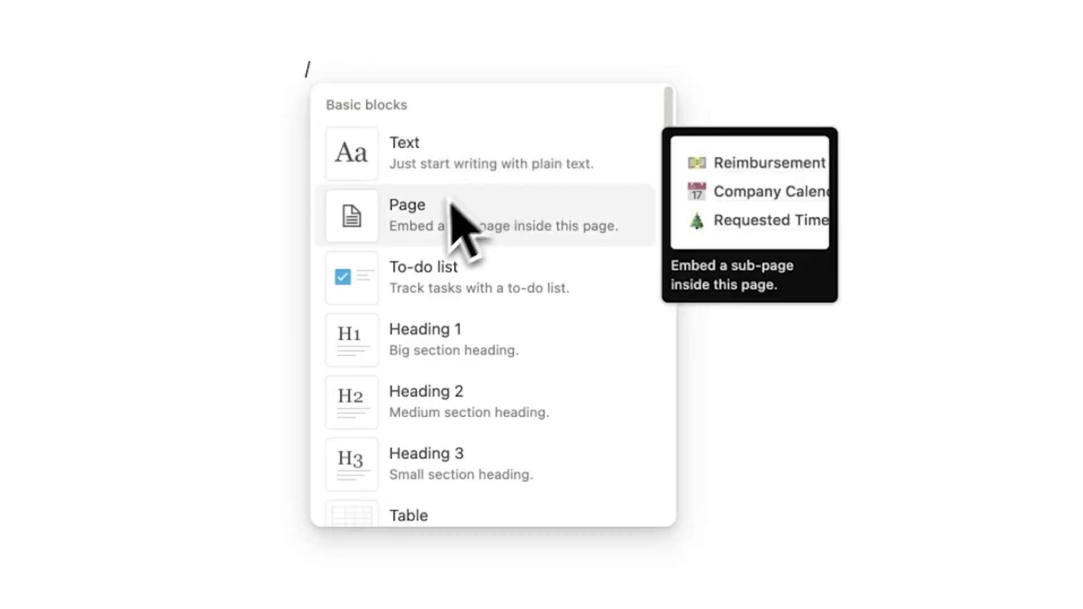
pyautogui.scroll(-15, 437, 265)
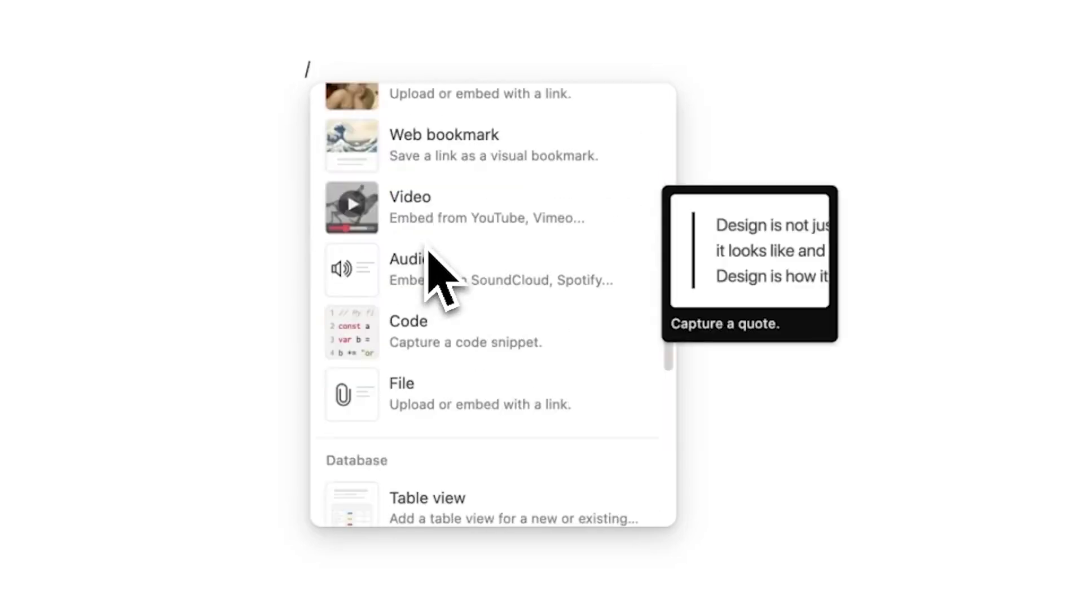
pyautogui.scroll(-5, 446, 288)
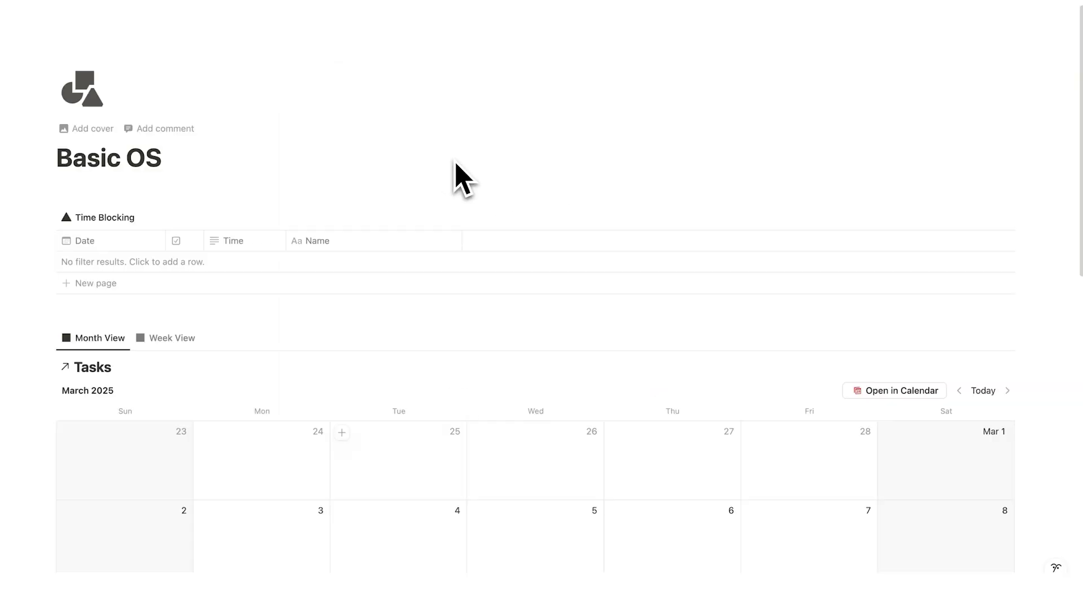
pyautogui.scroll(-5, 462, 178)
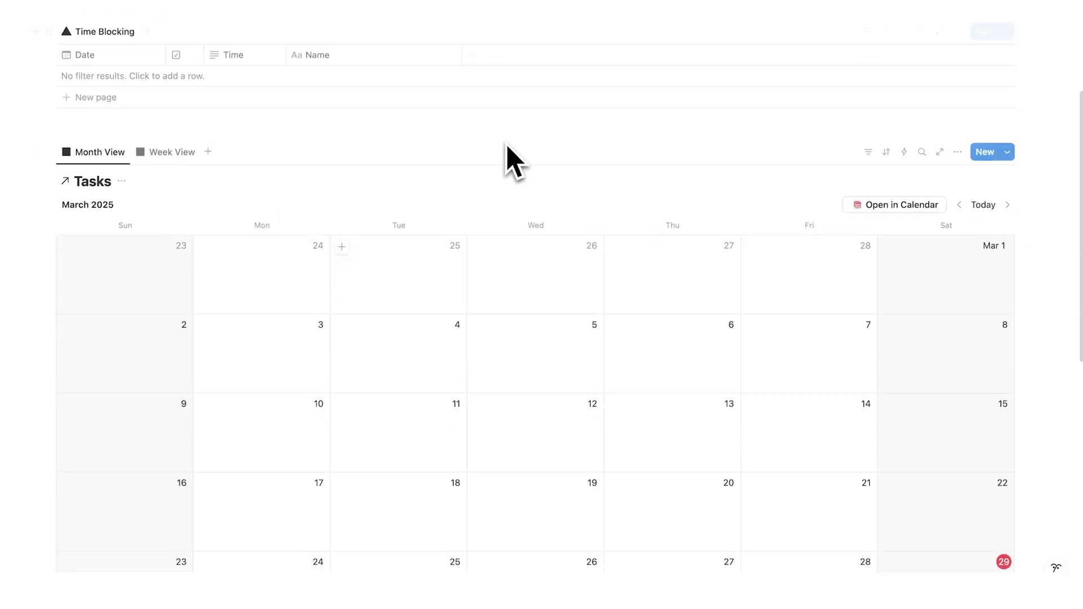
# Open the Tasks calendar in Notion Calendar and create a Write Report event, Saturday 29 March, 1–2 PM.
pyautogui.click(923, 208)
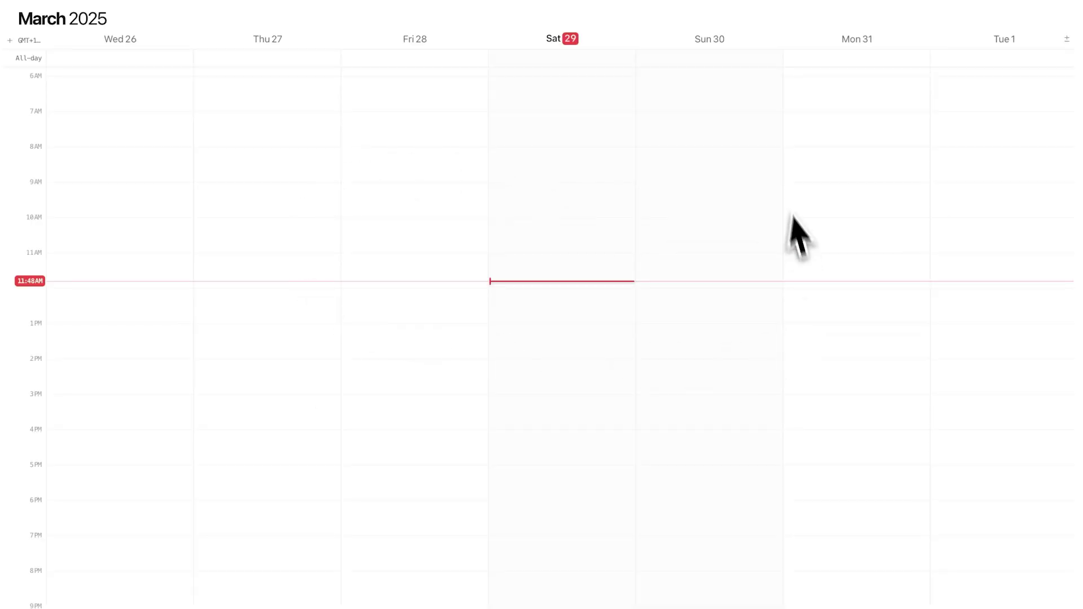
pyautogui.click(543, 366)
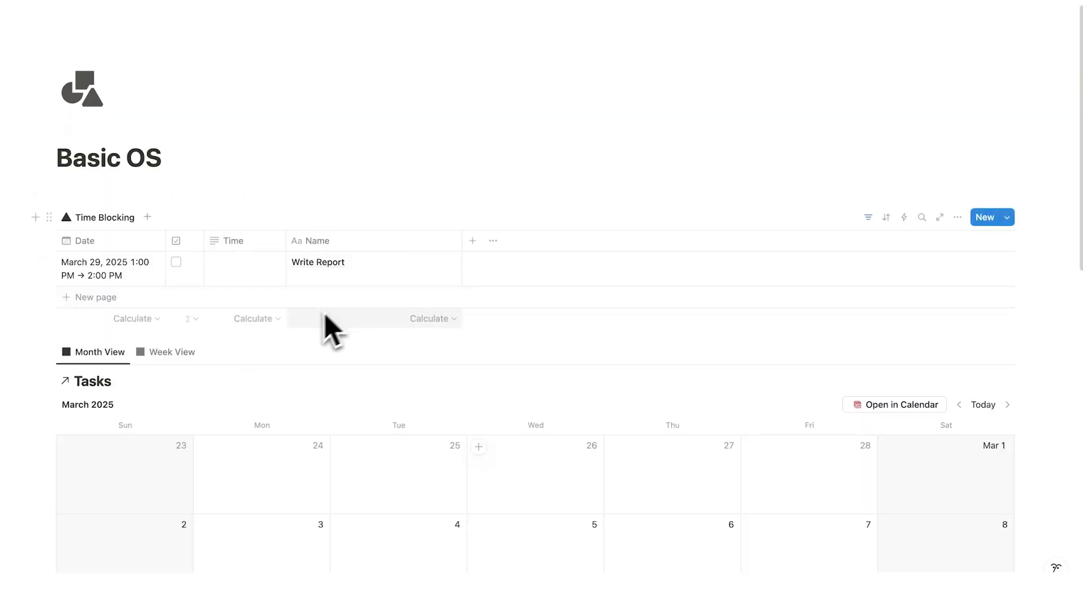
# Widen the Date column and add a Minutes formula property using the dateBetween duration formula.
pyautogui.moveTo(165, 242); pyautogui.dragTo(230, 235)
pyautogui.scroll(-3, 355, 327)
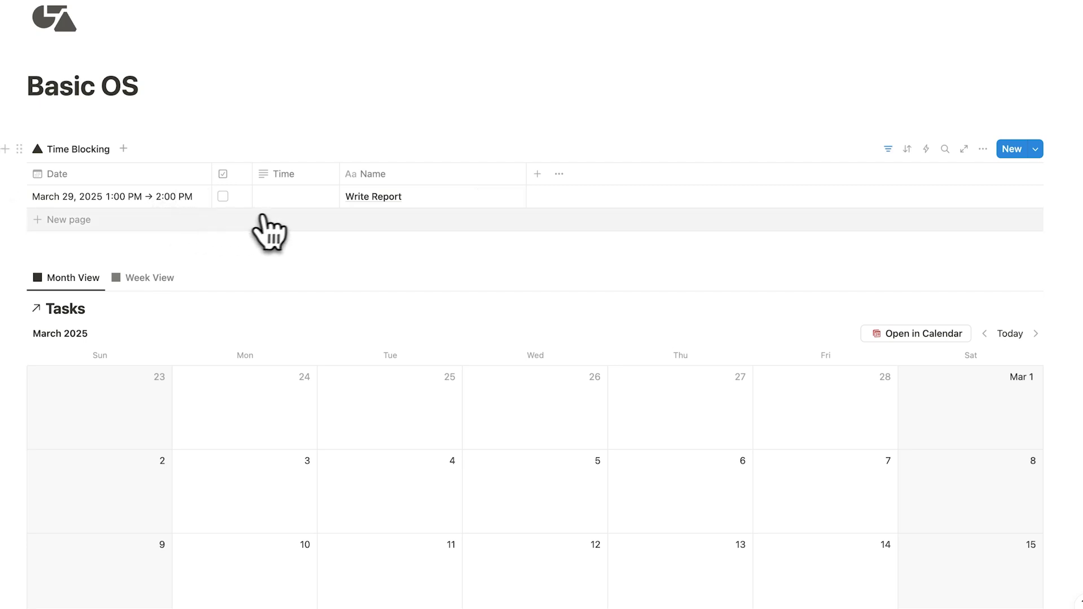
pyautogui.click(539, 165)
pyautogui.scroll(-5, 958, 253)
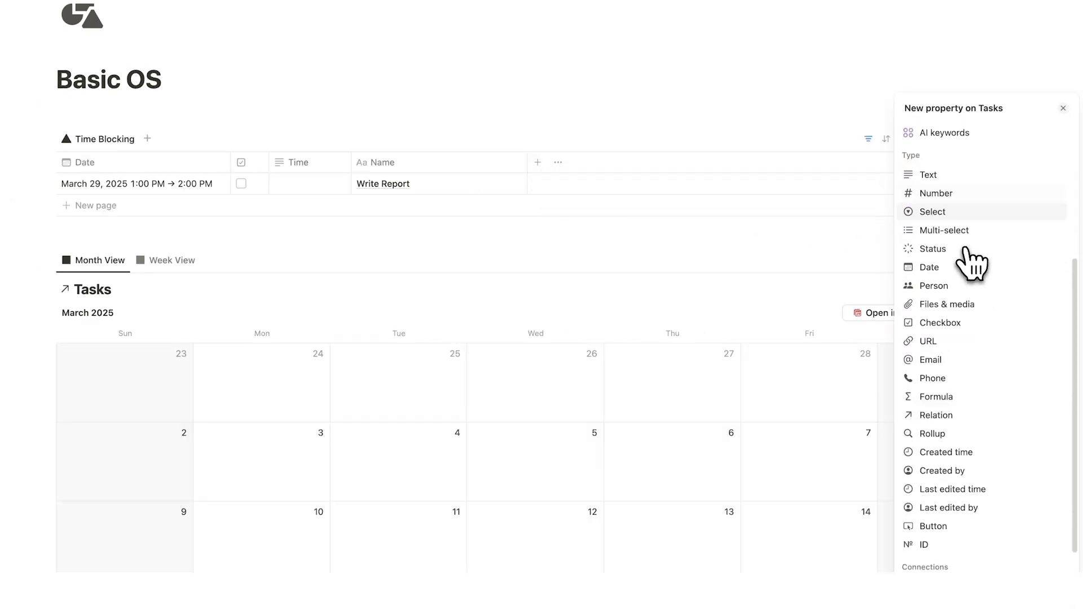
pyautogui.click(961, 351)
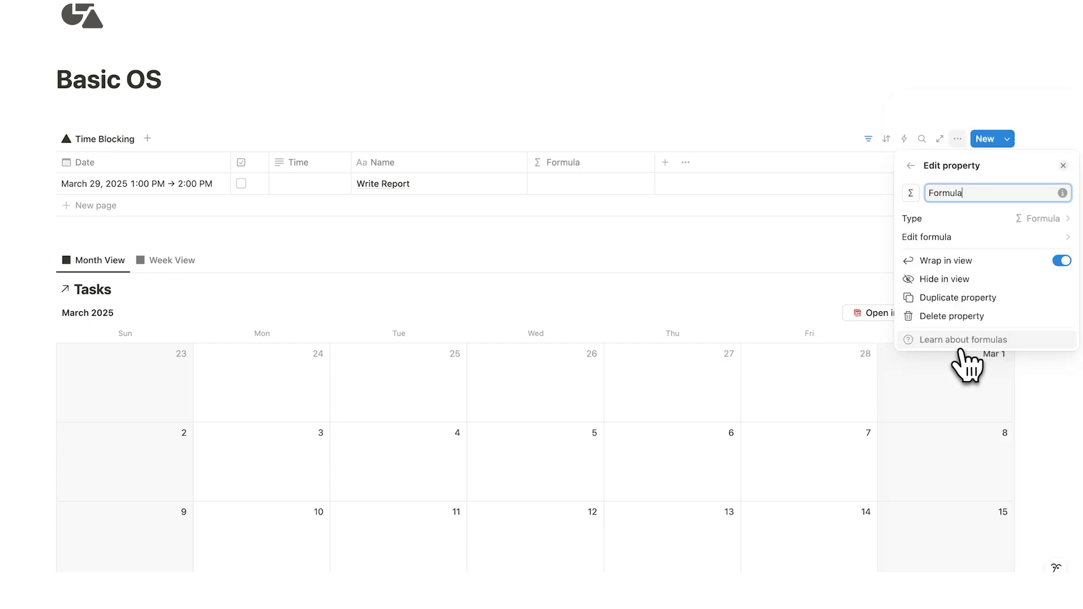
pyautogui.press('super+a')
pyautogui.write('Minu')
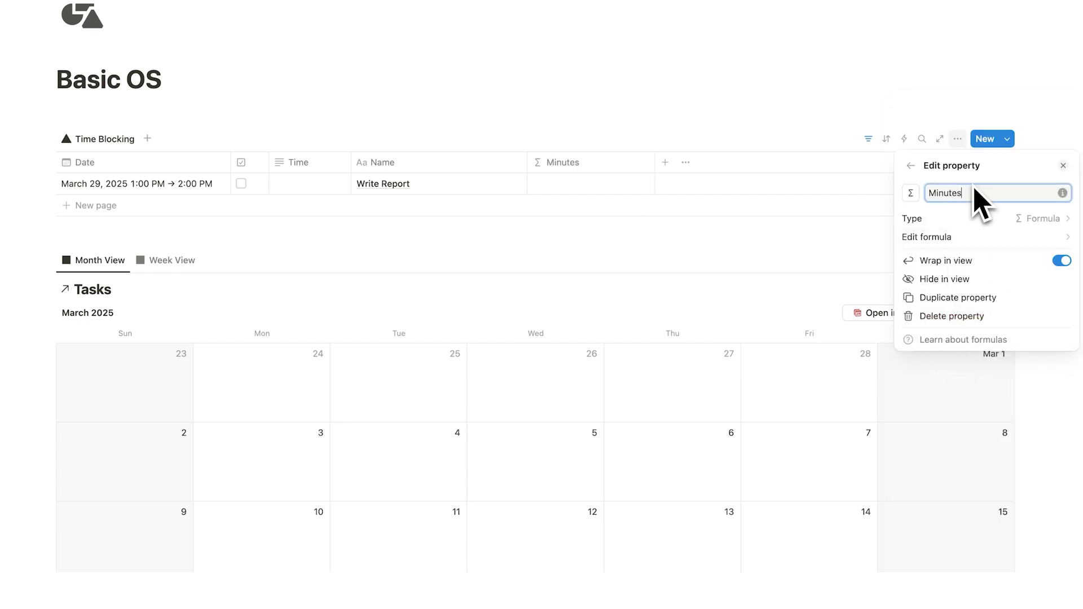
pyautogui.click(570, 189)
pyautogui.click(570, 189)
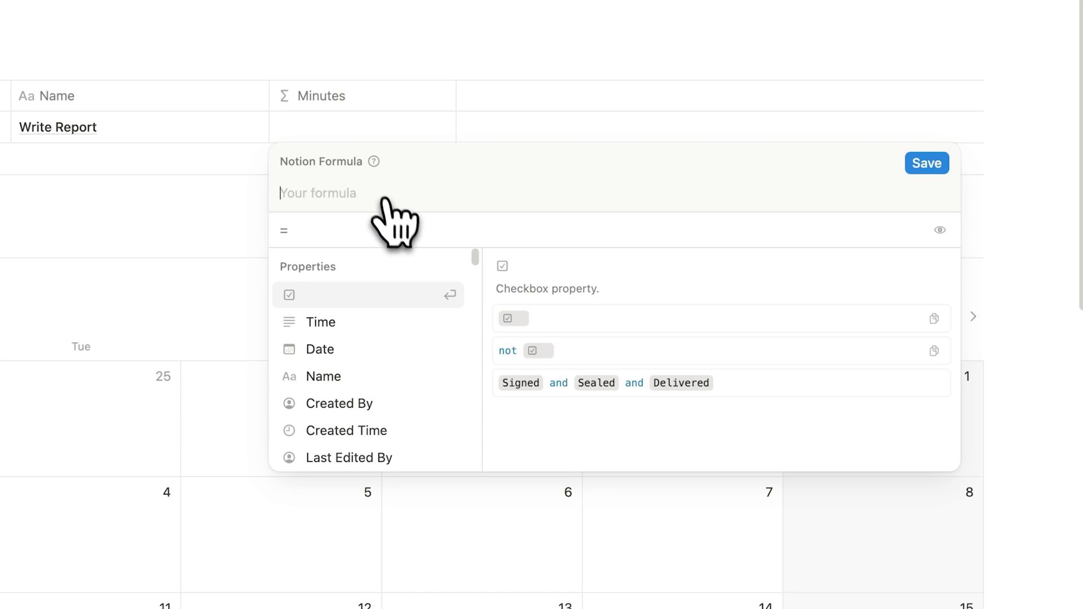
pyautogui.write('dateBetween(dateEnd(Date), dateStart(Date), "minutes")')
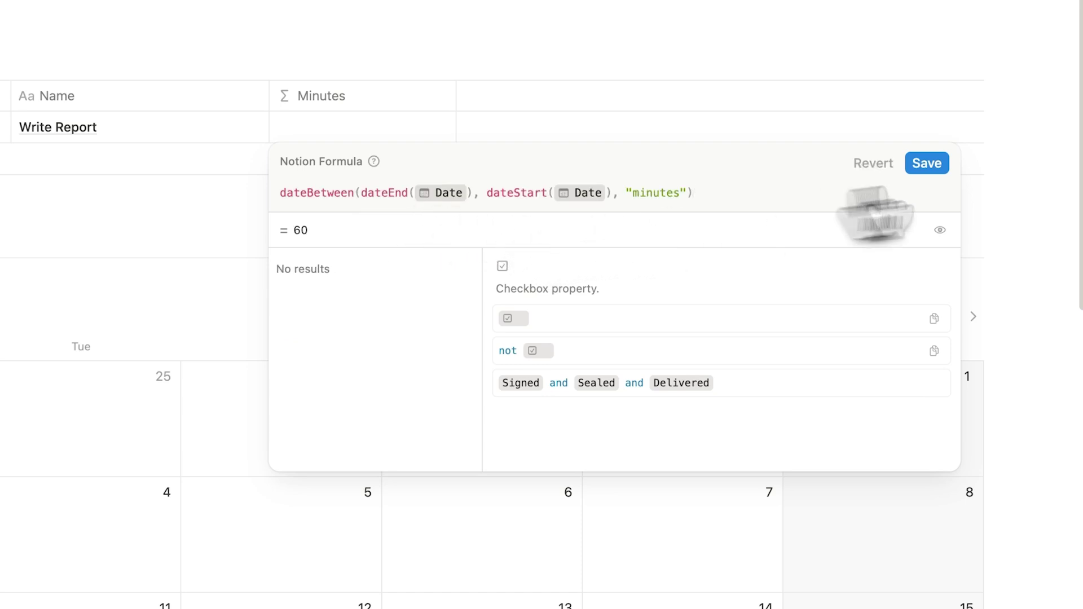
pyautogui.click(926, 163)
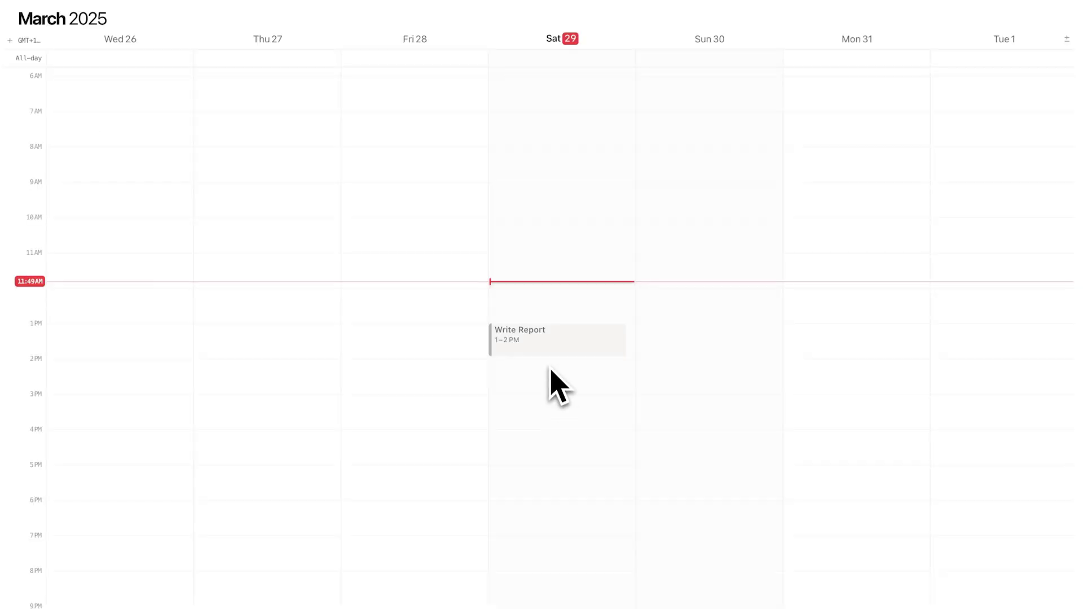
# Create a Write Presentation event on Saturday 29 March, 2–3 PM, in Notion Calendar.
pyautogui.click(551, 394)
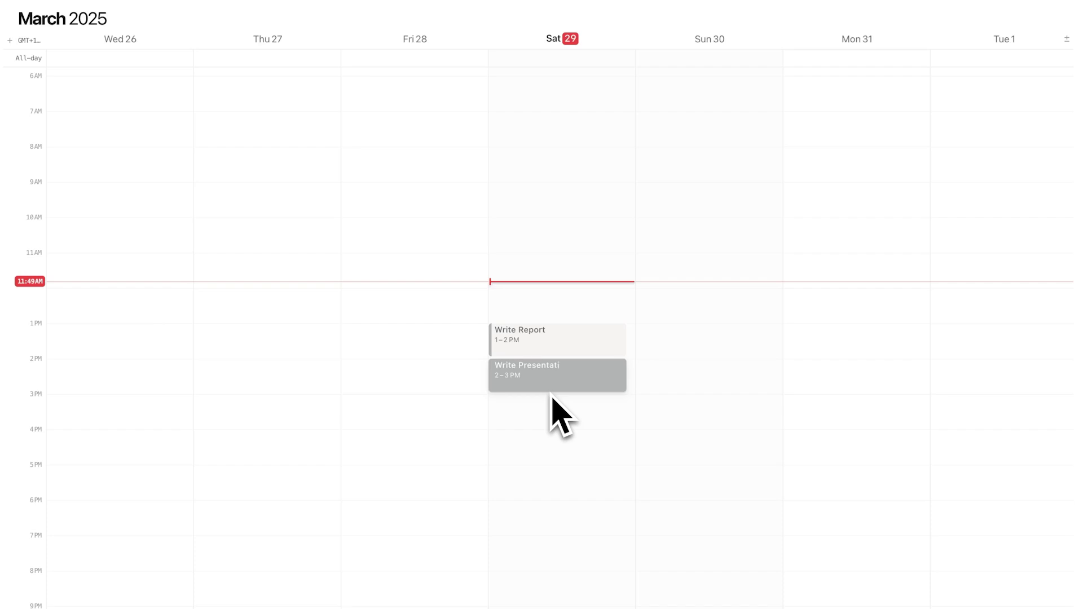
pyautogui.click(525, 403)
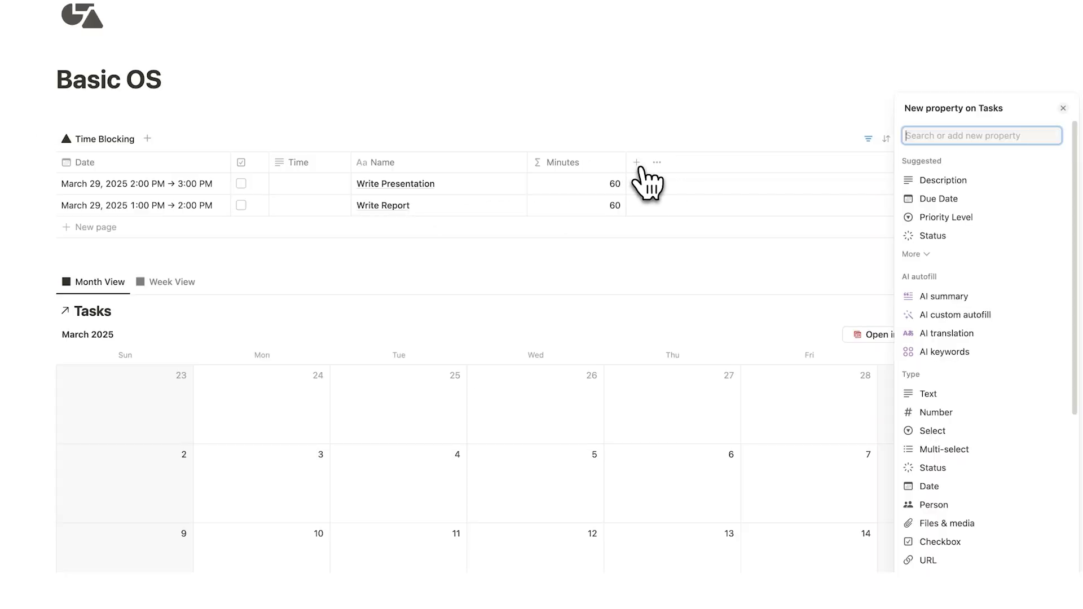
# Add a Length formula property using nested if() on Minutes to label tasks Short, Medium or Long.
pyautogui.scroll(-5, 1010, 260)
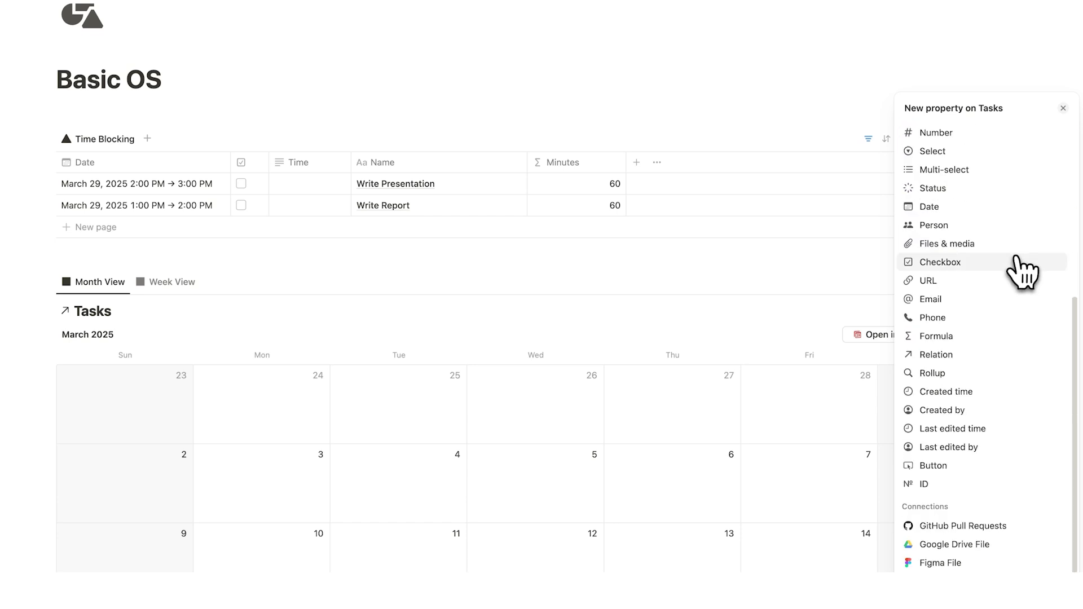
pyautogui.click(976, 338)
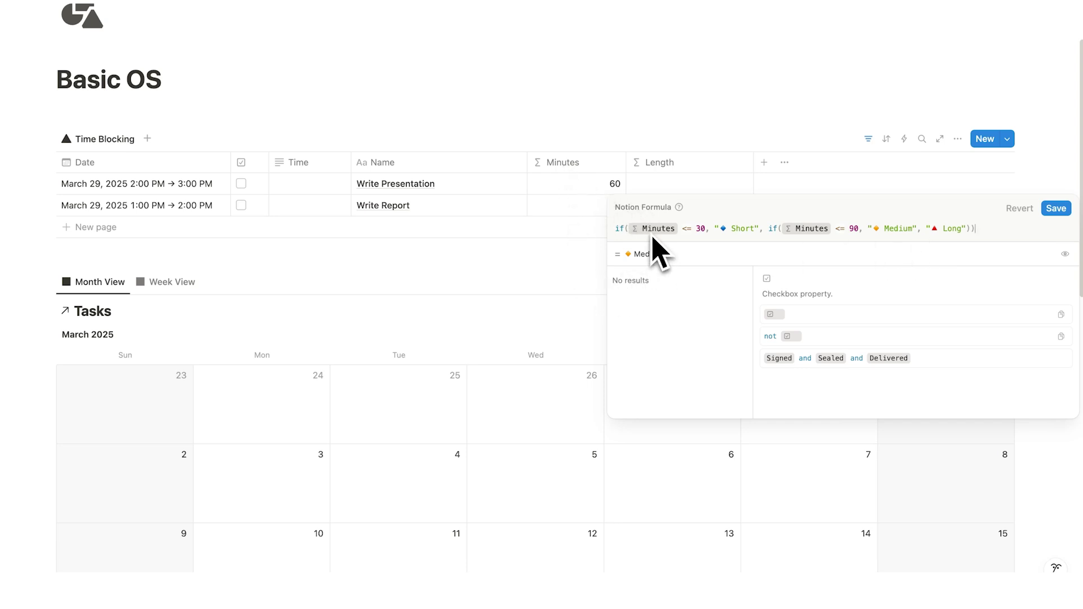
pyautogui.click(1054, 209)
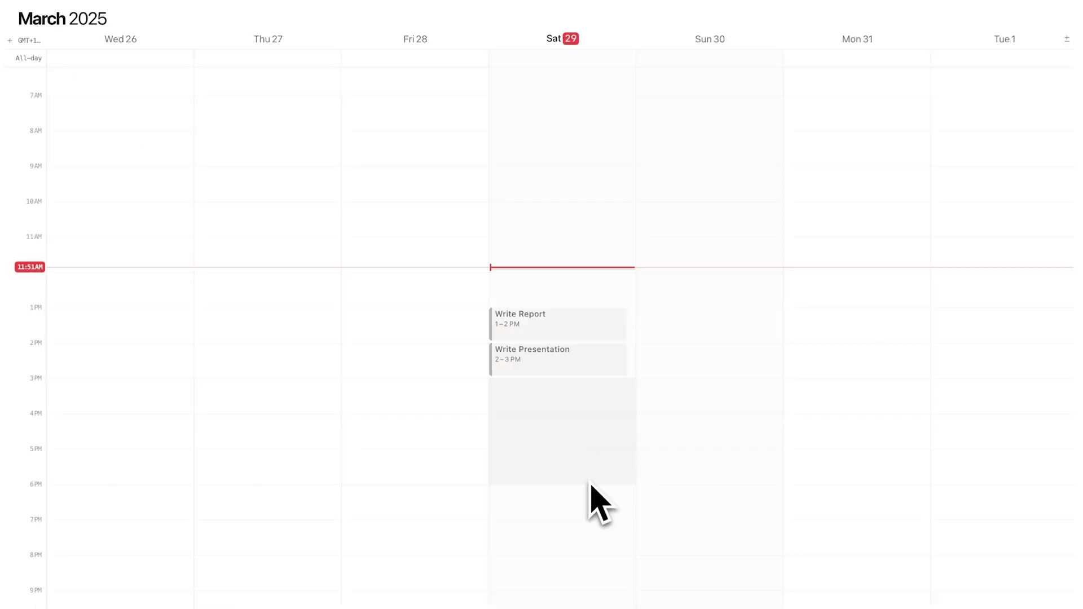
# Block out Saturday 29 March, 3–6 PM, in Notion Calendar for Batch Cook Week's Meals.
pyautogui.moveTo(588, 488); pyautogui.dragTo(551, 415)
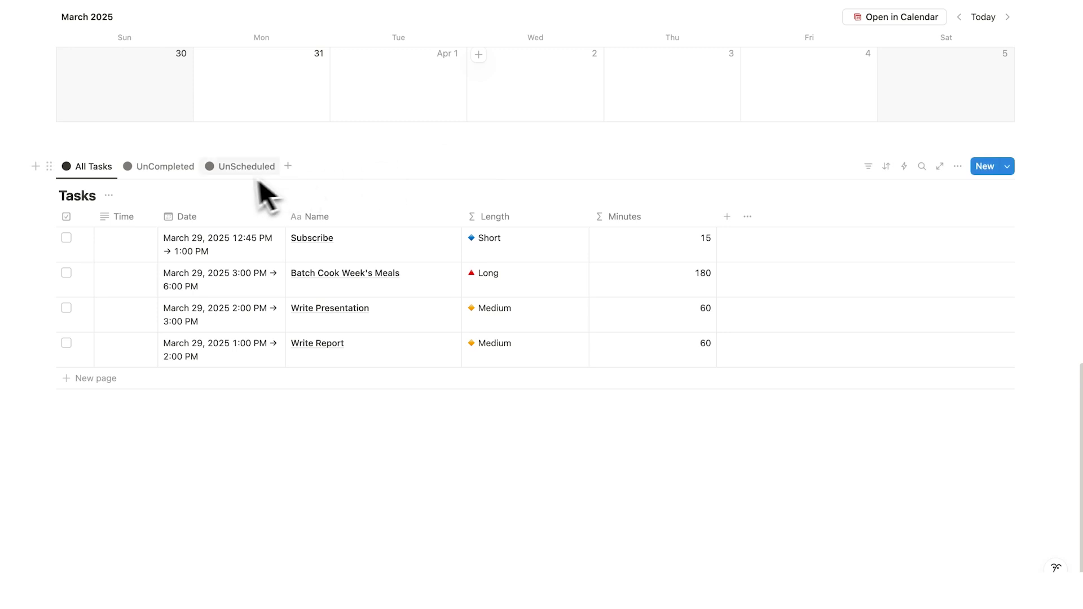
# Duplicate the All Tasks view as a new view named Short Tasks.
pyautogui.click(109, 175)
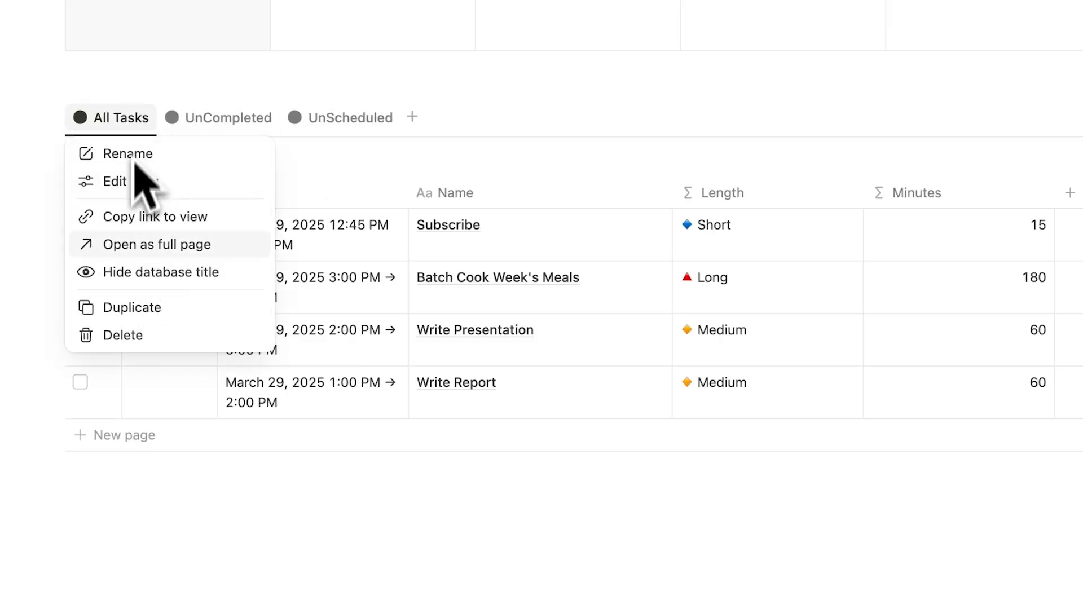
pyautogui.click(146, 308)
pyautogui.write('Short Tasks')
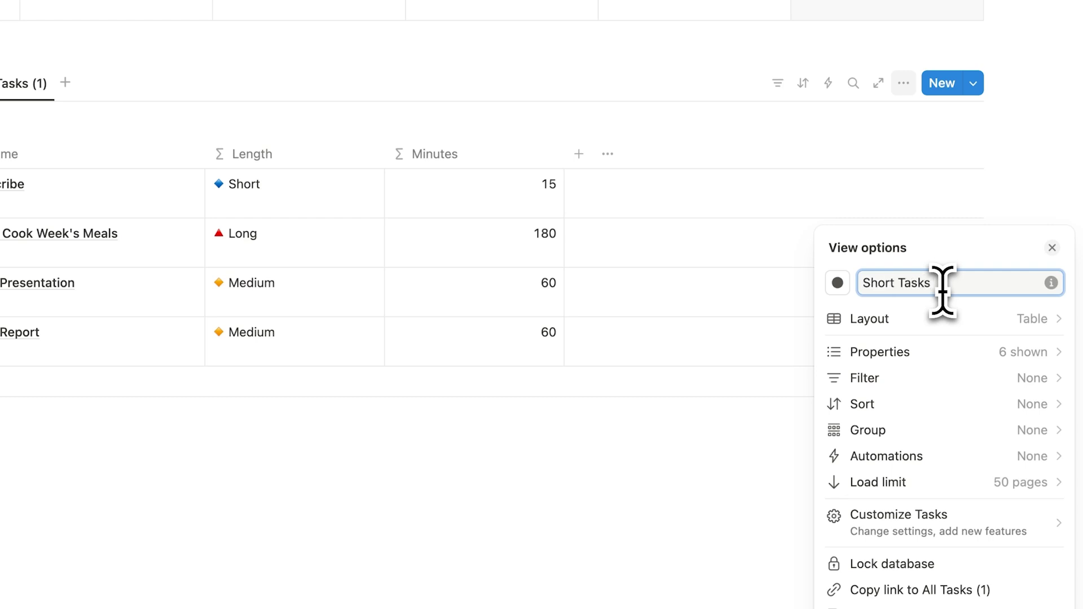
pyautogui.press('Escape')
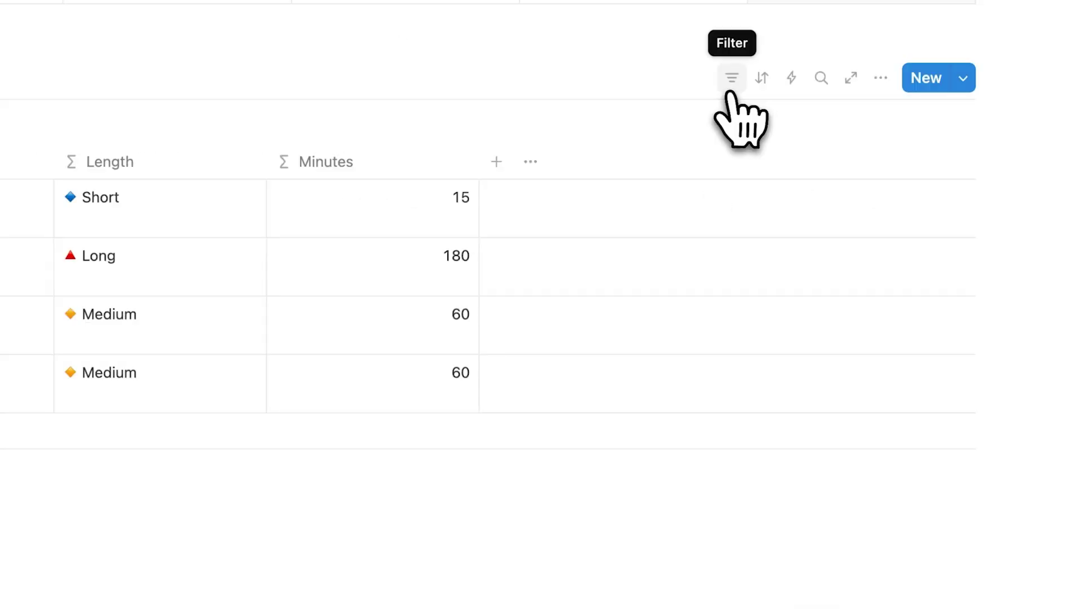
# Filter the view to Length Short, leaving only Subscribe.
pyautogui.click(868, 157)
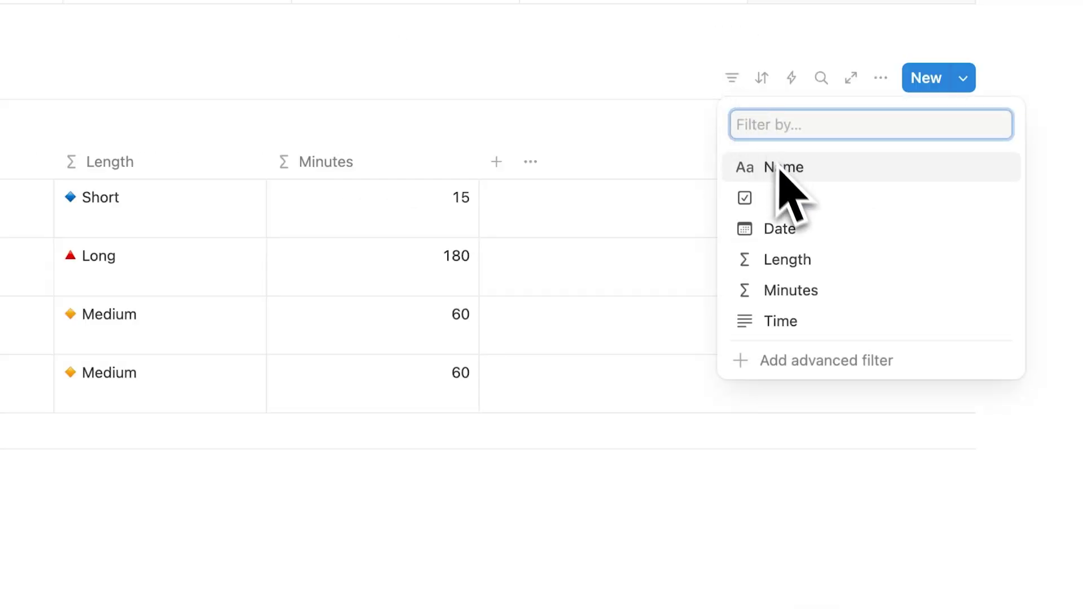
pyautogui.click(834, 263)
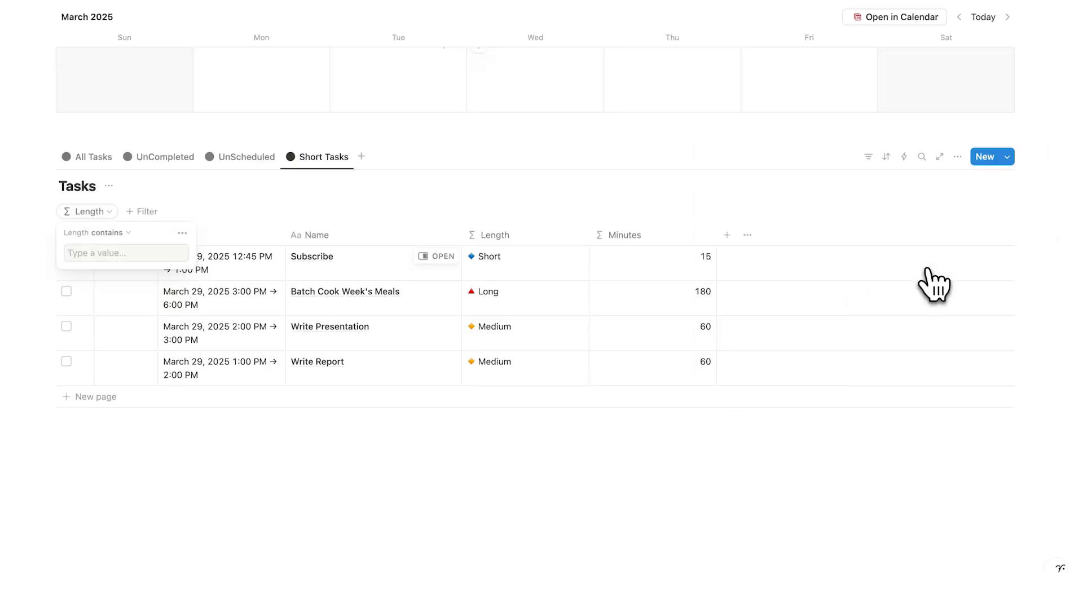
pyautogui.click(103, 252)
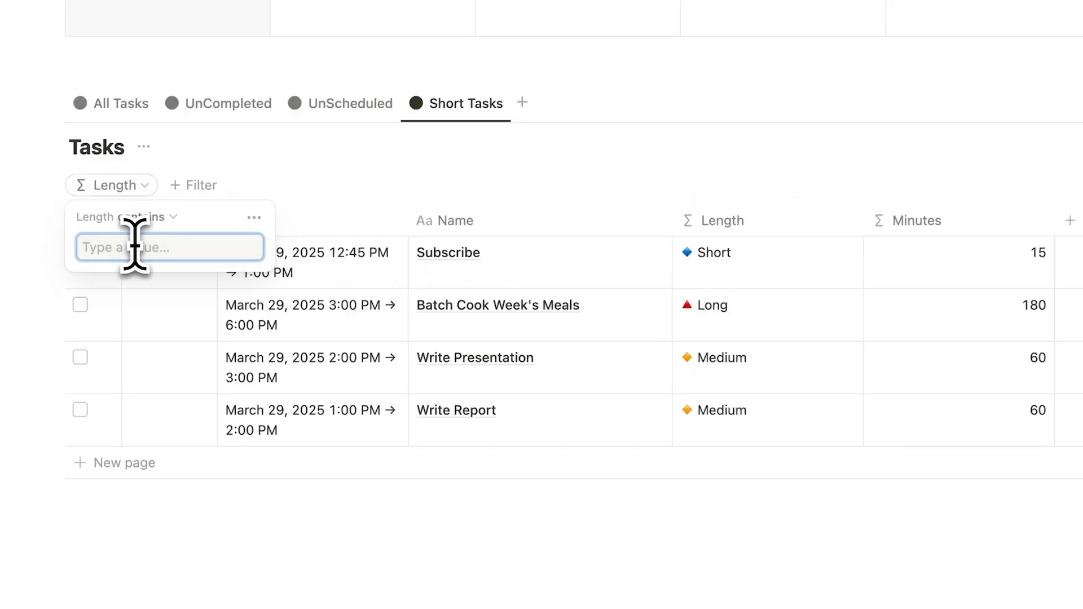
pyautogui.write('Short')
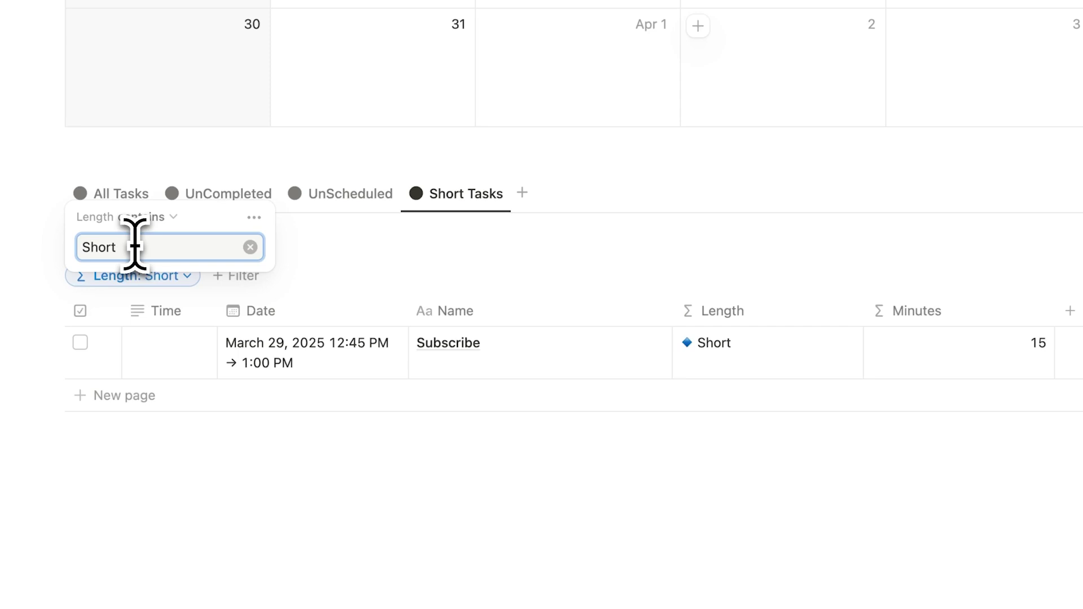
pyautogui.click(731, 457)
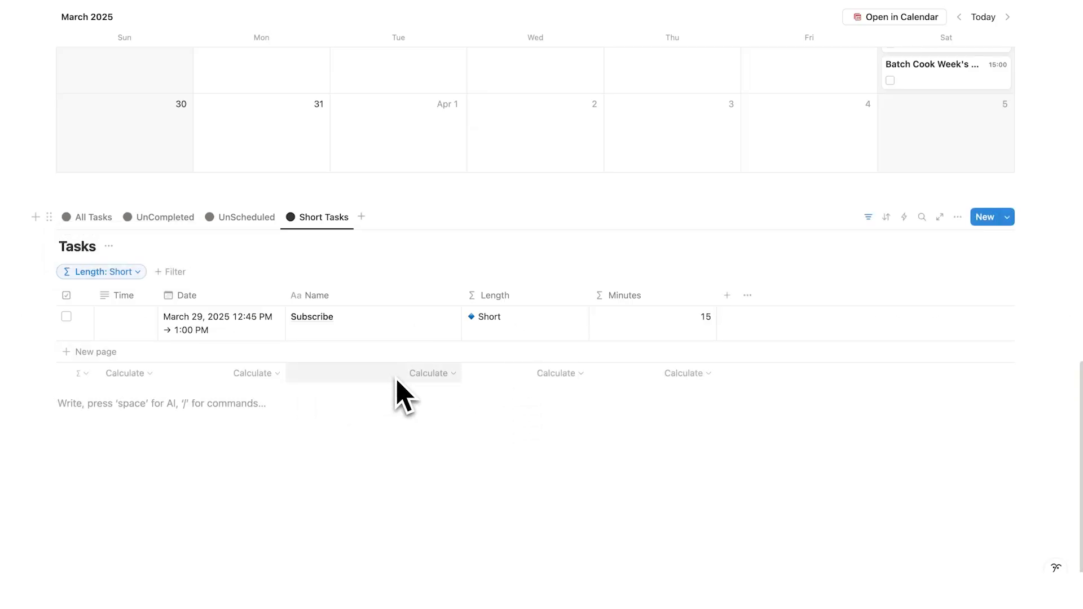
# Add a Count all calculation beneath the Name column.
pyautogui.click(370, 366)
pyautogui.moveTo(379, 418)
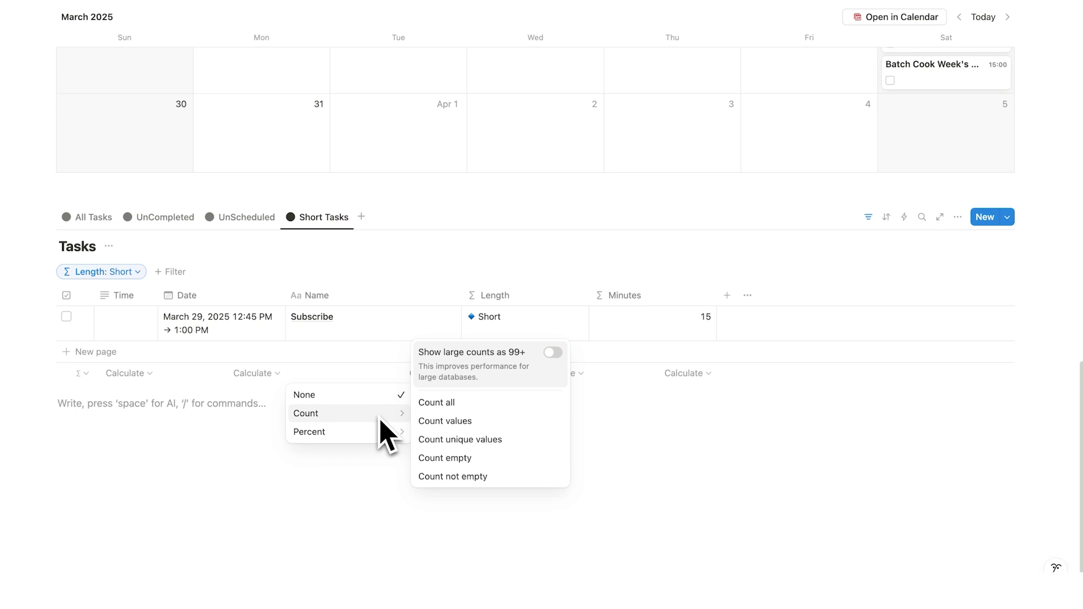
pyautogui.click(443, 403)
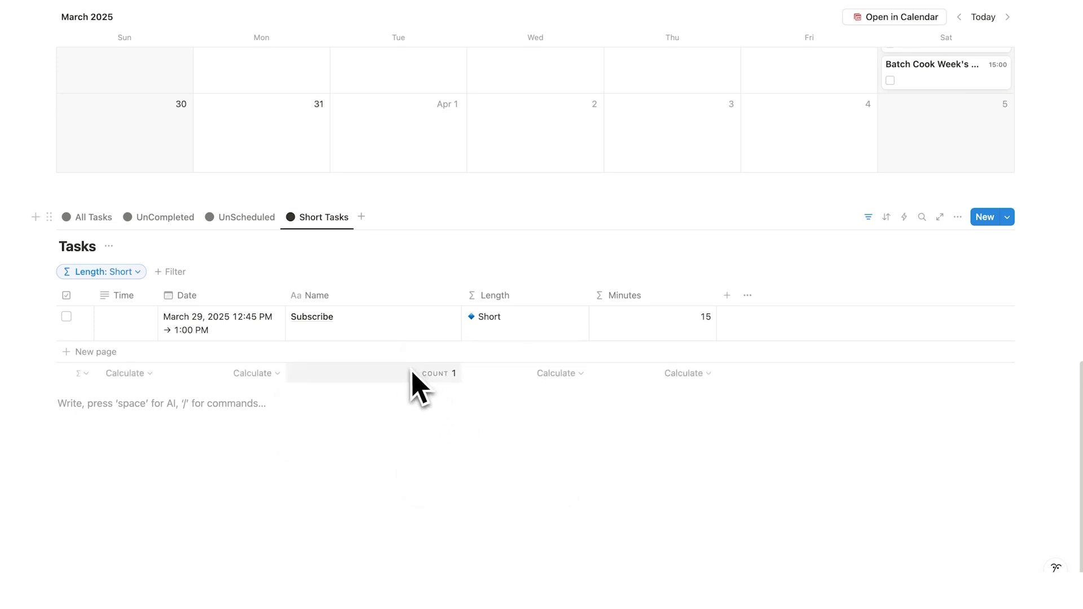
# Duplicate the Short Tasks view and rename the copy Long.
pyautogui.click(334, 220)
pyautogui.click(330, 344)
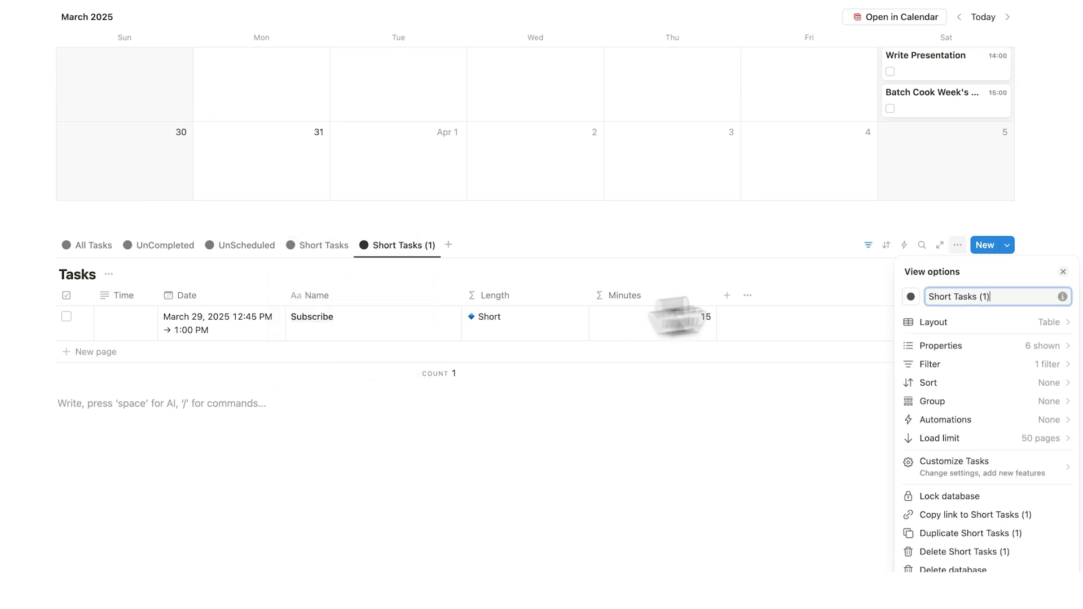
pyautogui.write('Long')
pyautogui.click(737, 235)
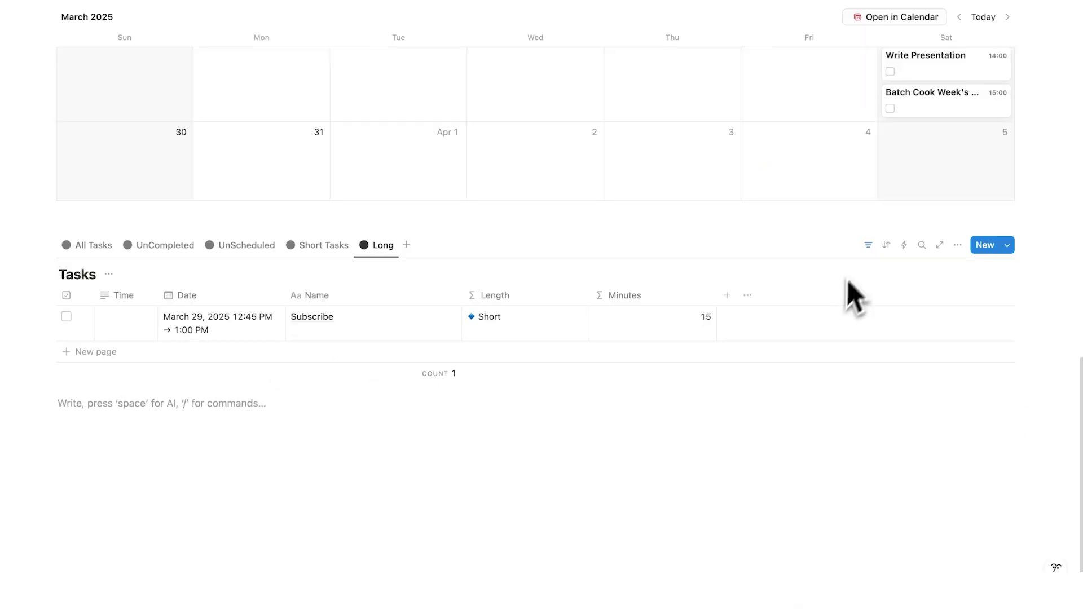
# Change the copy's Length filter to Long, then block out 6–9 PM Saturday 29 in Notion Calendar.
pyautogui.click(765, 170)
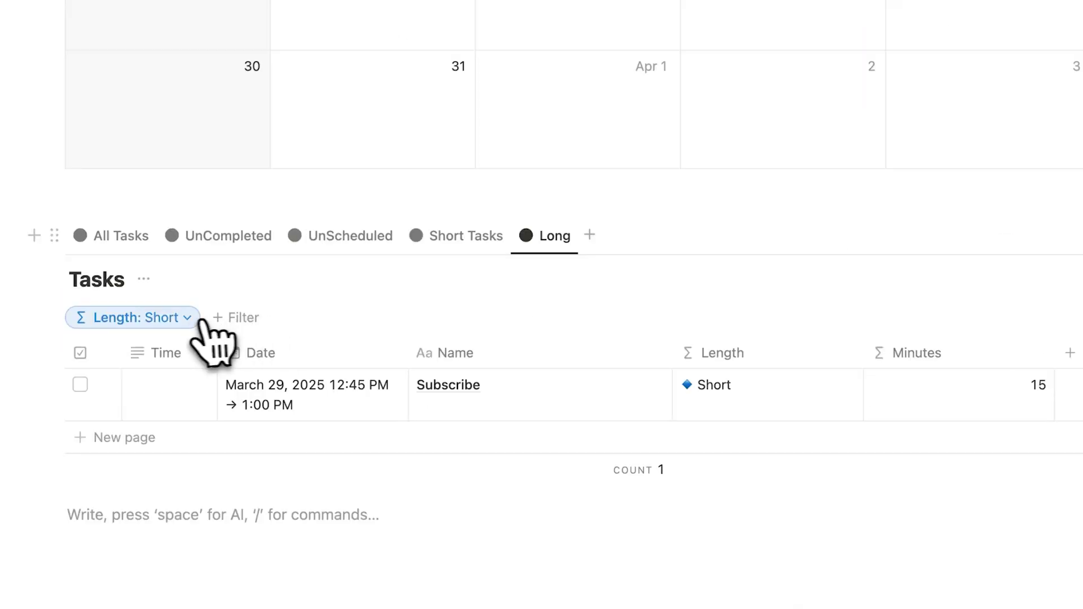
pyautogui.click(197, 318)
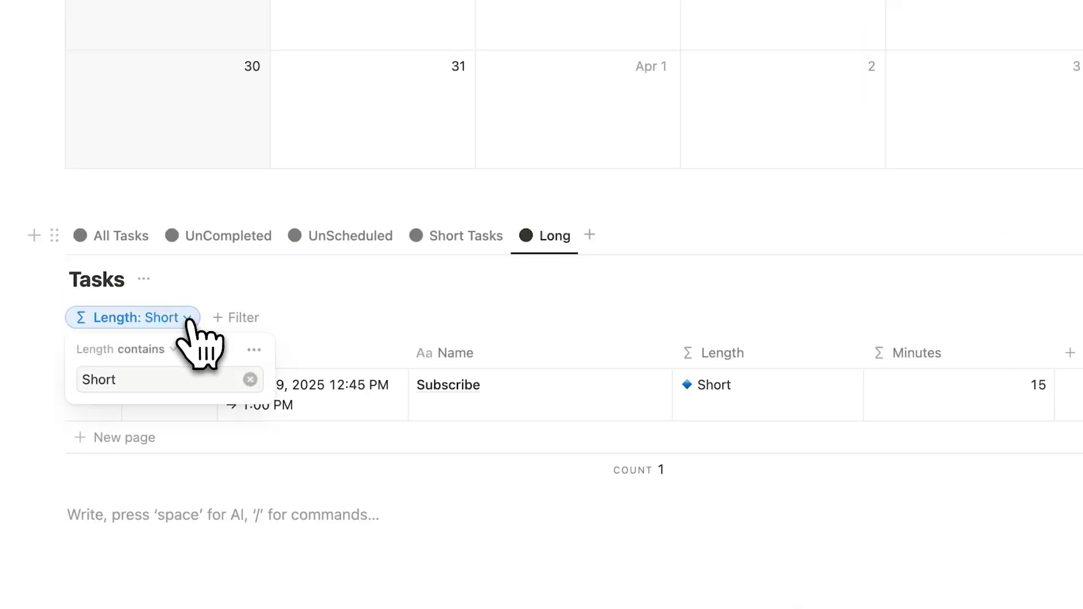
pyautogui.doubleClick(106, 379)
pyautogui.write('Long')
pyautogui.press('Escape')
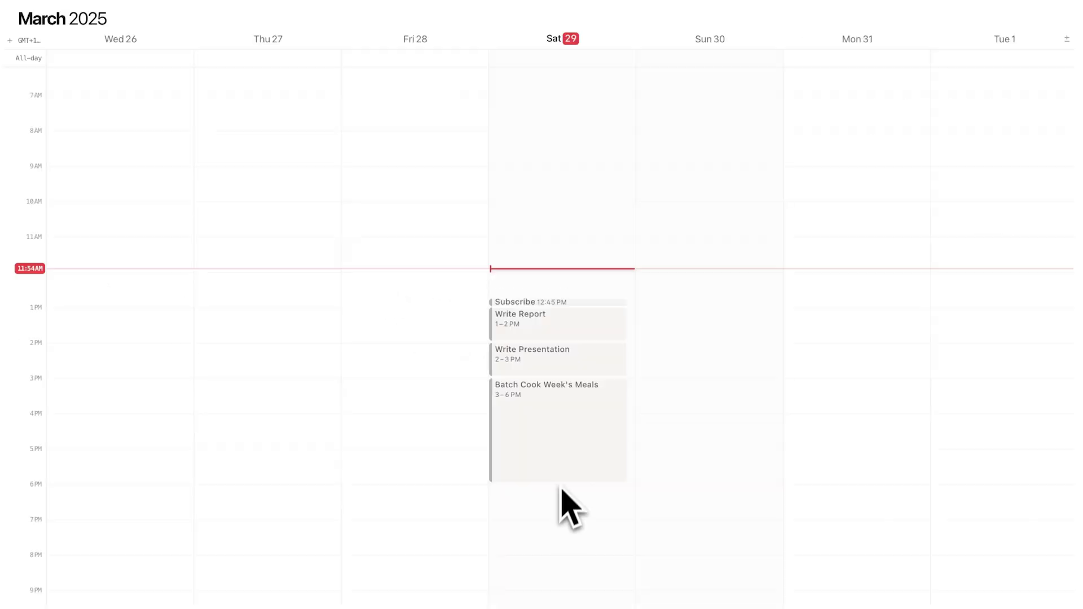
pyautogui.moveTo(556, 493); pyautogui.dragTo(558, 598)
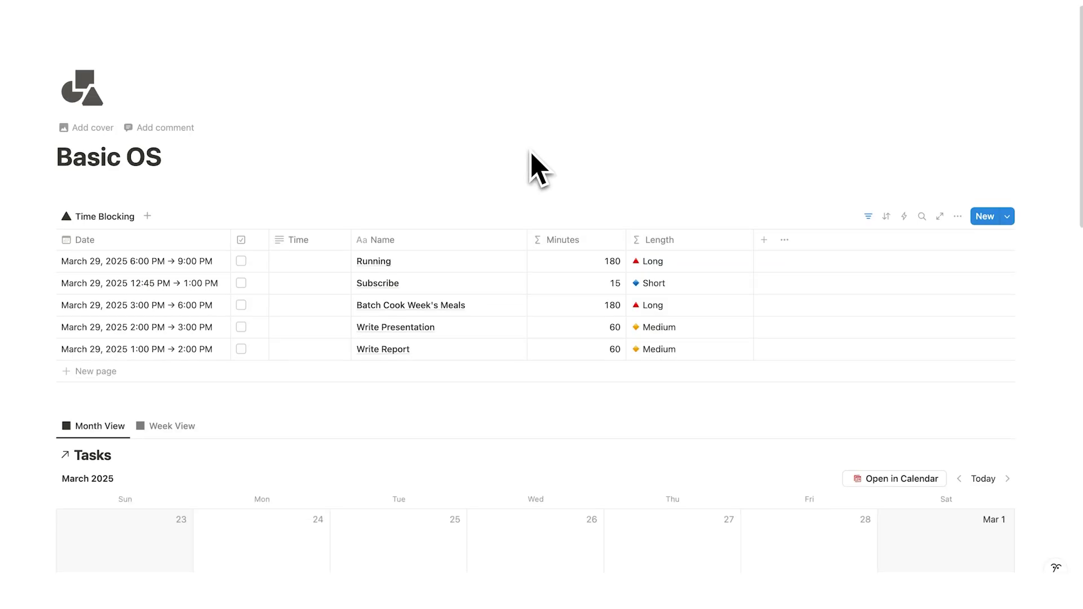
# Check that the Long view's Length: Long filter lists Running and Batch Cook Week's Meals.
pyautogui.scroll(-10, 532, 167)
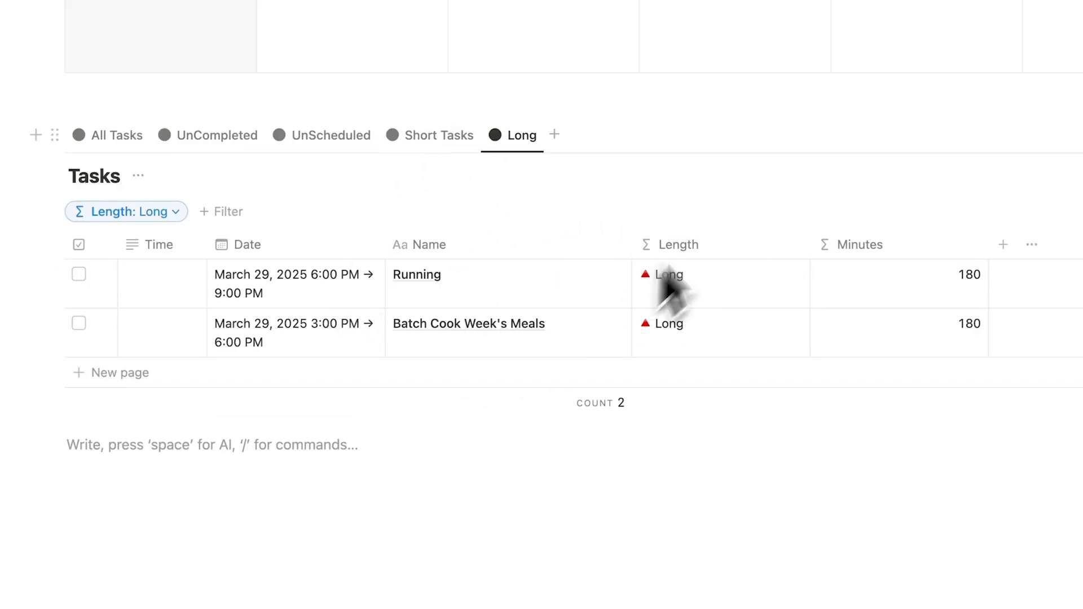
pyautogui.click(127, 211)
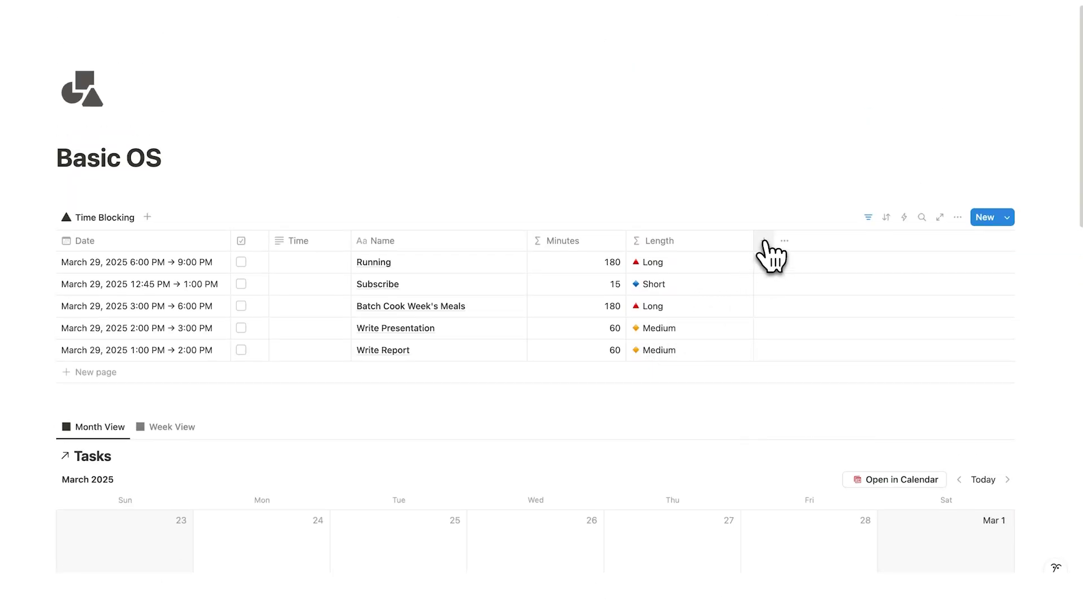
# Add an Estimate number property and move it between the Time and Name columns.
pyautogui.click(764, 241)
pyautogui.scroll(-4, 953, 237)
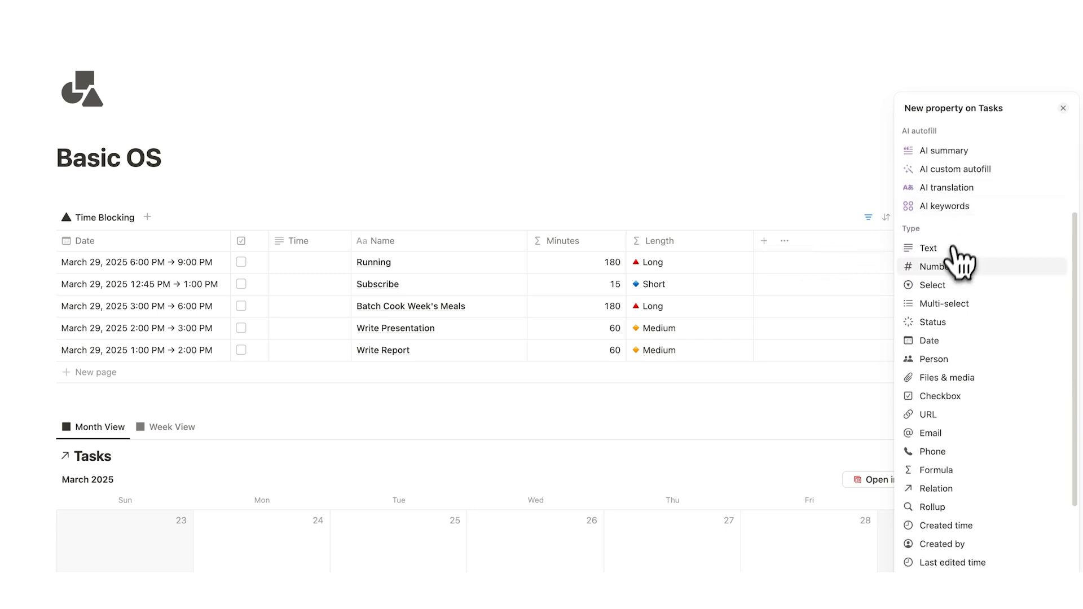
pyautogui.click(952, 266)
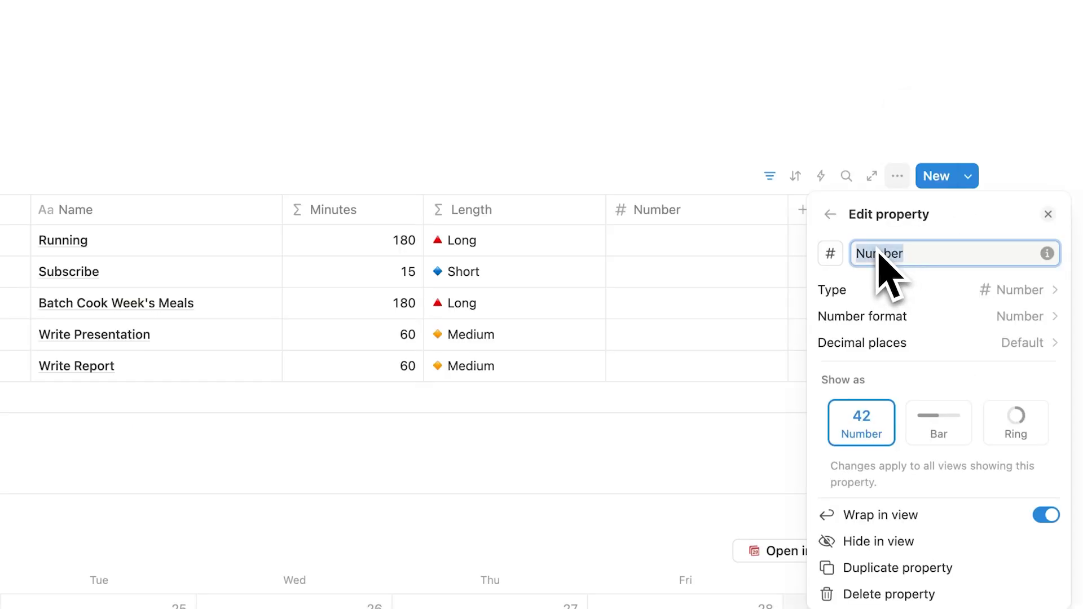
pyautogui.write('Estimate')
pyautogui.press('Return')
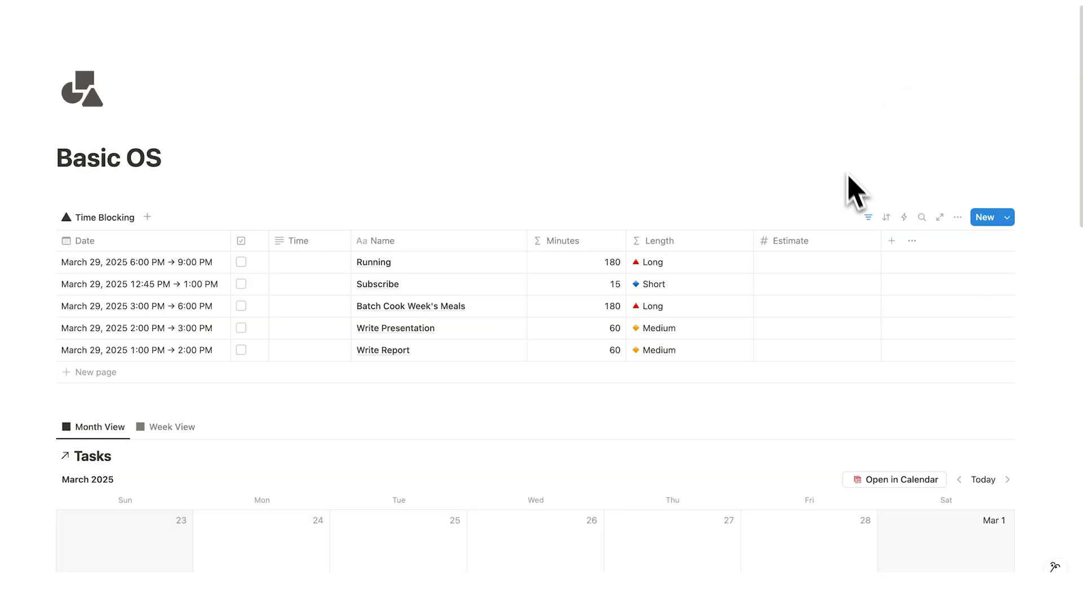
pyautogui.moveTo(786, 208); pyautogui.dragTo(701, 224)
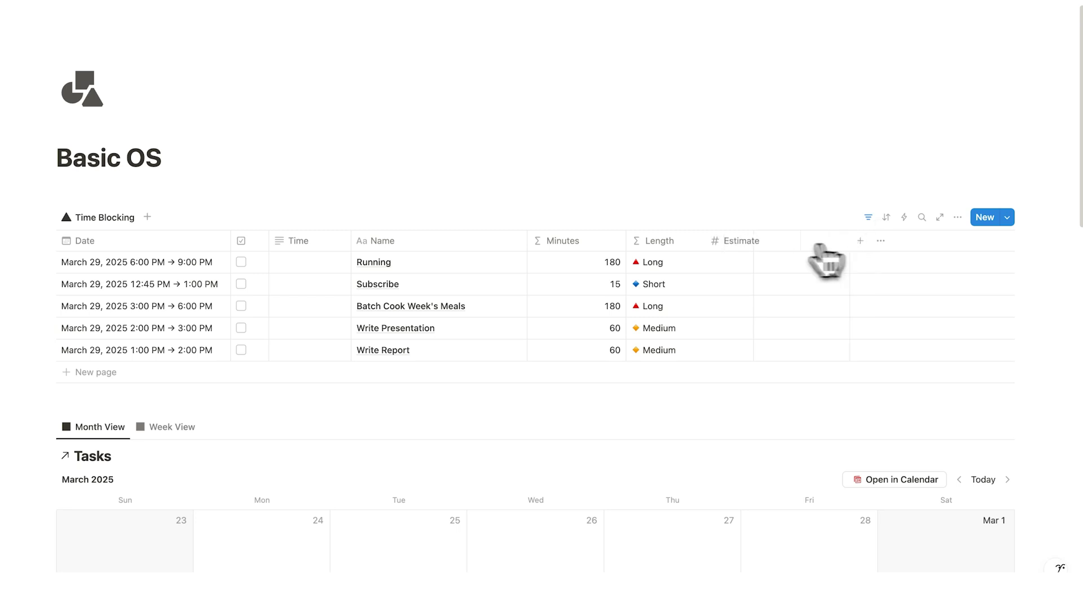
pyautogui.moveTo(819, 249); pyautogui.dragTo(406, 253)
# Enter estimates: Subscribe 15, Batch Cook Week's Meals 150, Write Presentation 60, Write Report 90.
pyautogui.click(420, 285)
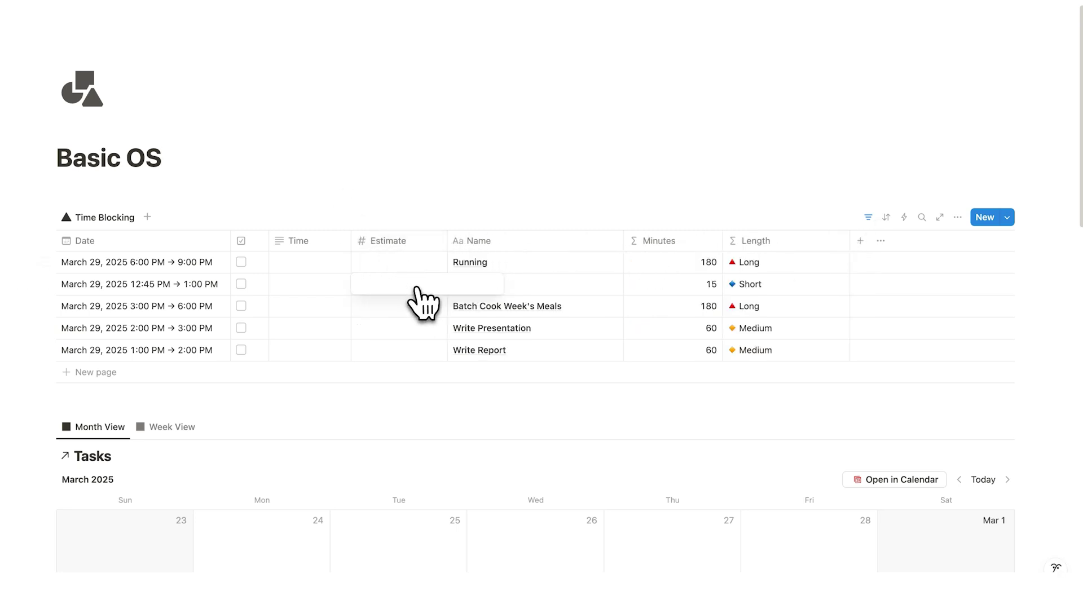
pyautogui.press('Return')
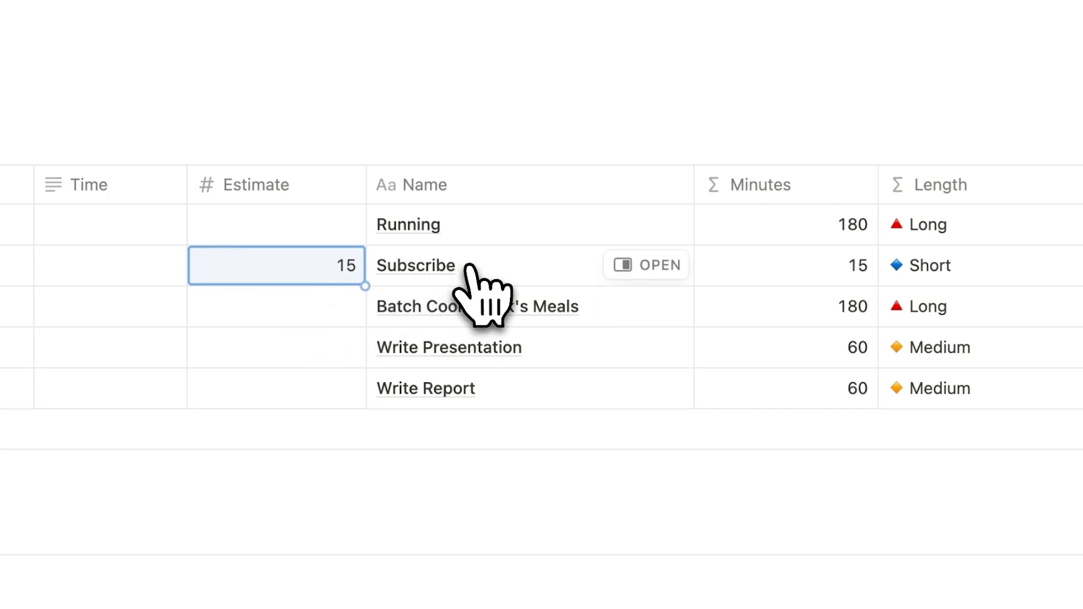
pyautogui.click(304, 314)
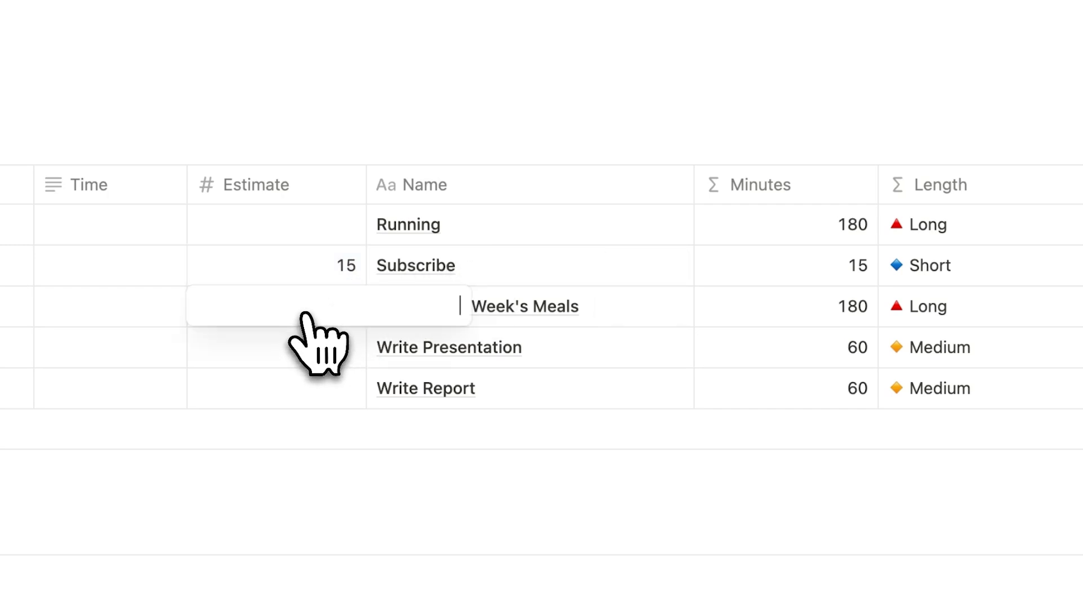
pyautogui.press('Return')
pyautogui.press('Down')
pyautogui.press('Return')
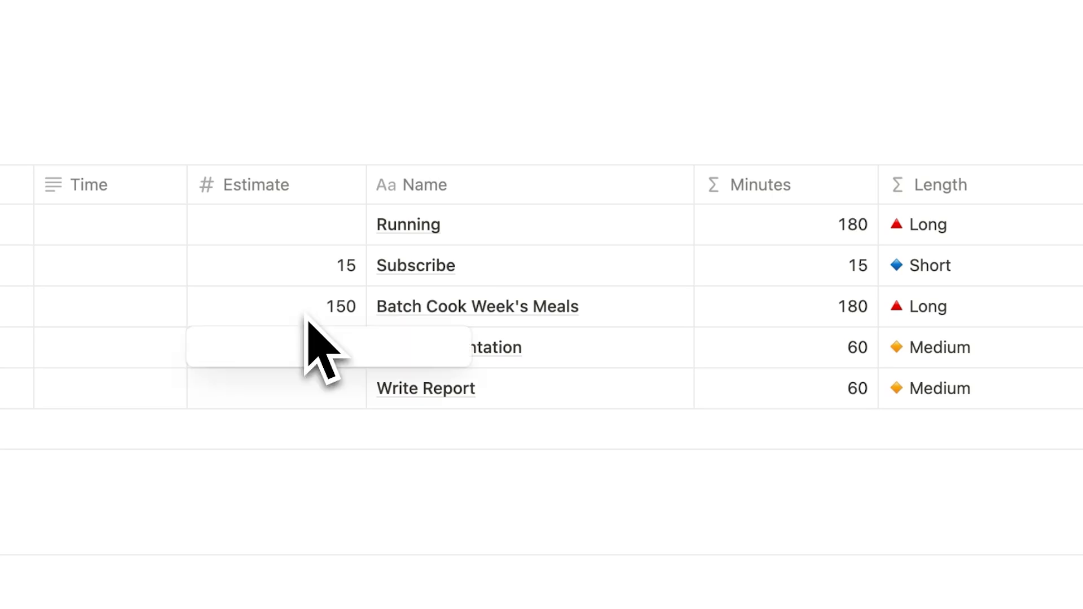
pyautogui.press('Return')
pyautogui.press('Down')
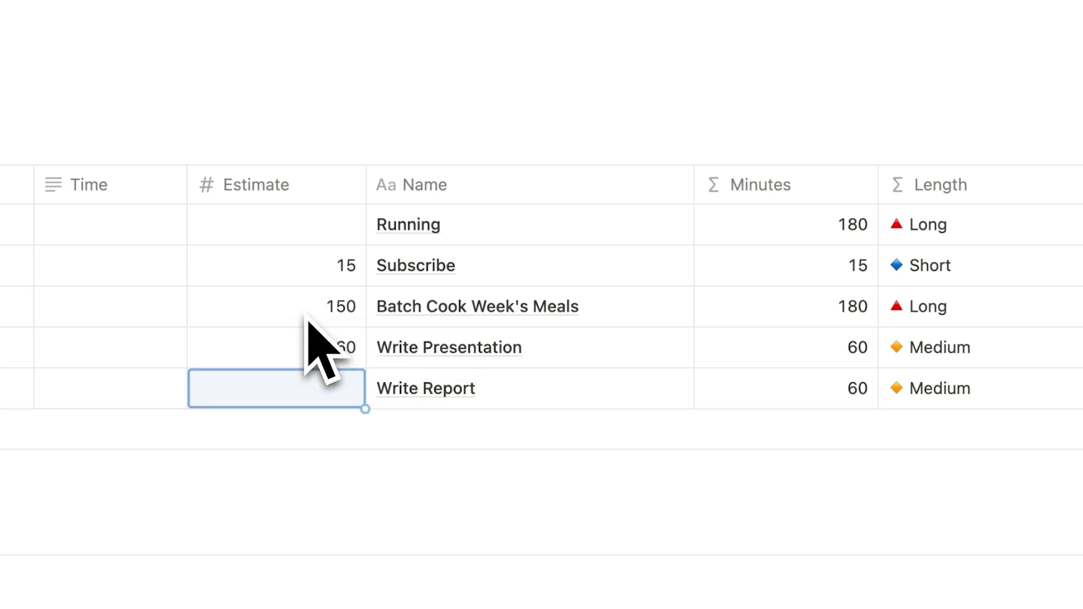
pyautogui.press('Return')
pyautogui.write('90')
pyautogui.press('Return')
pyautogui.press('Escape')
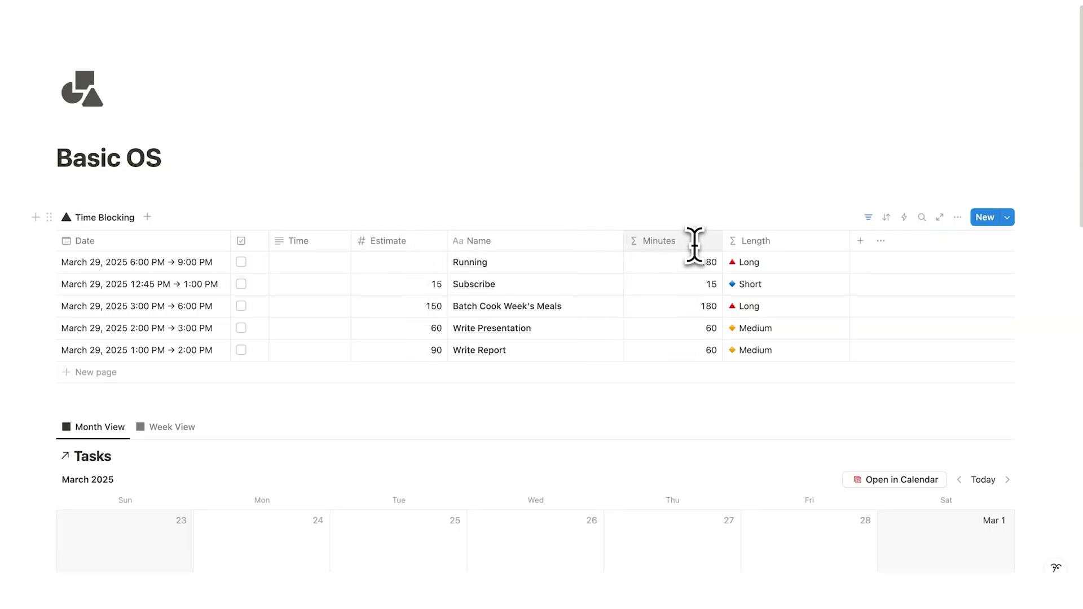
# Add a formula column using if(Minutes > Estimate, "Overrun", "On or Under").
pyautogui.click(817, 241)
pyautogui.scroll(-5, 979, 295)
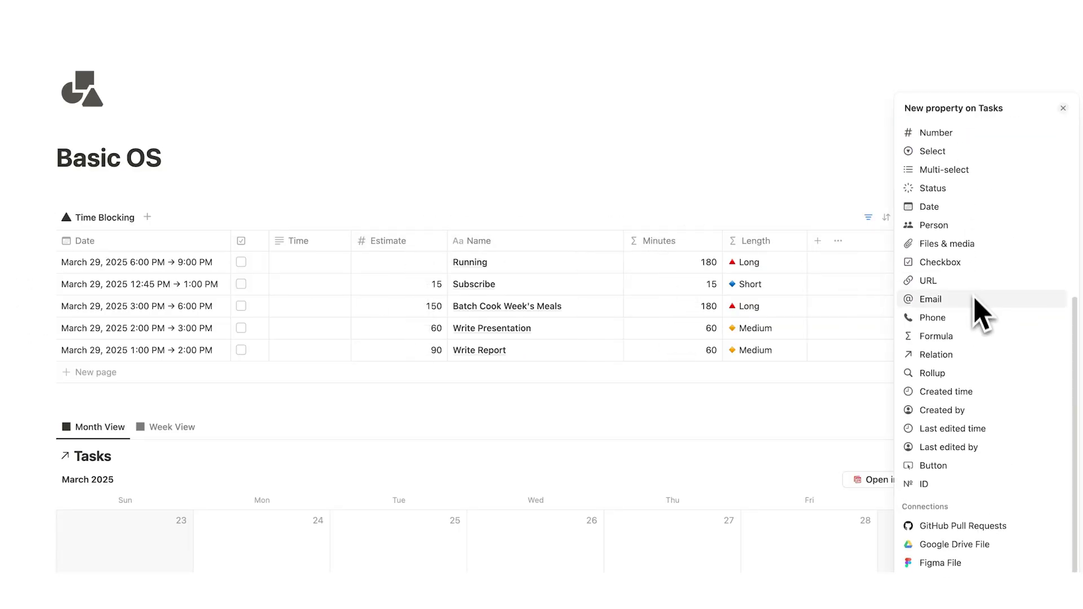
pyautogui.click(966, 343)
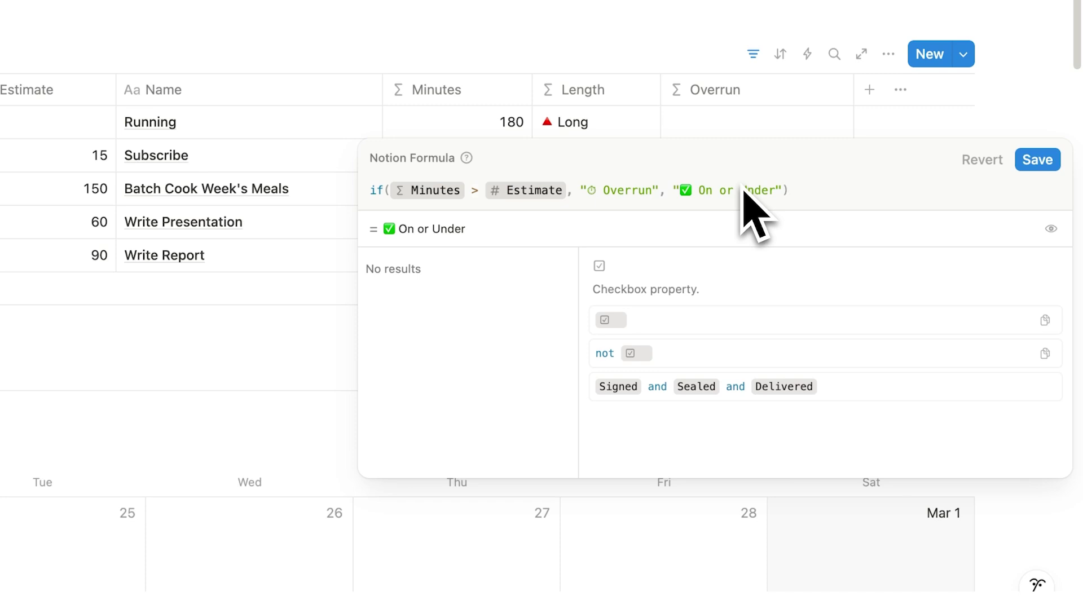
pyautogui.click(1037, 160)
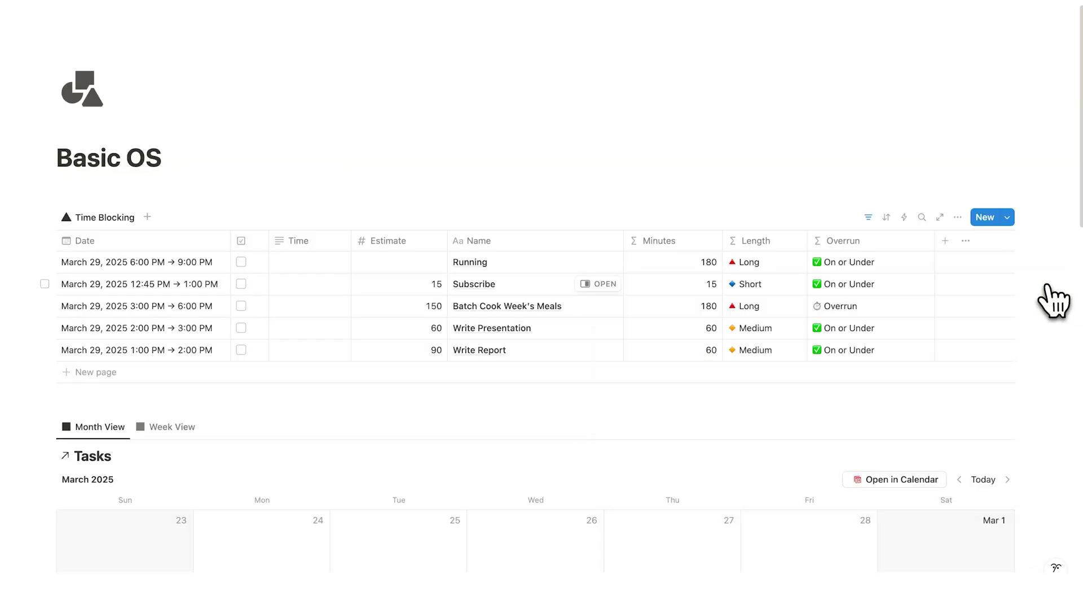
pyautogui.scroll(-1, 1037, 282)
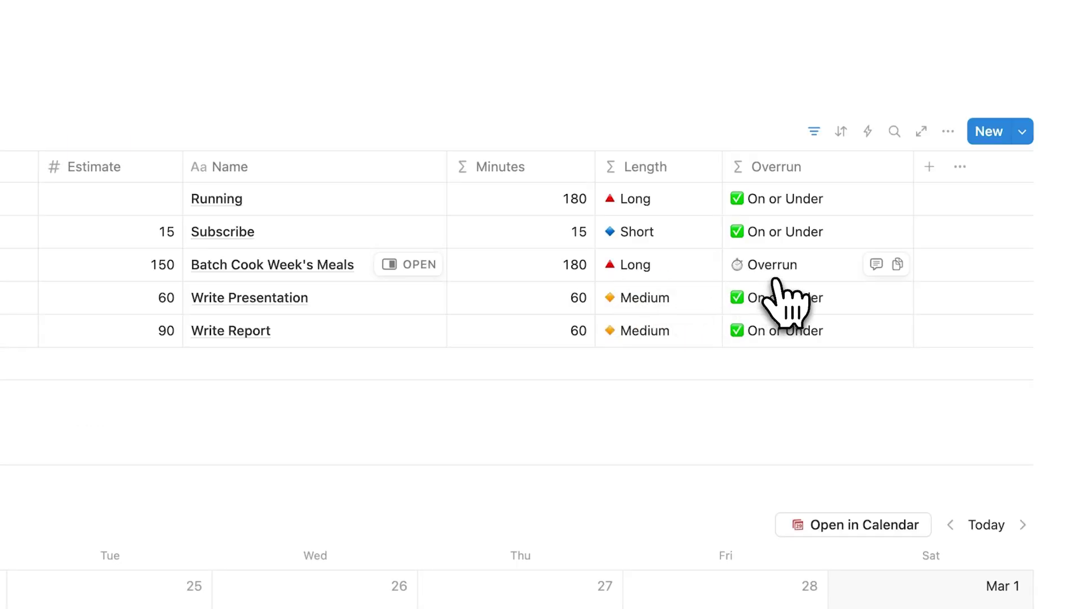
# Duplicate the All Tasks view and rename the copy 'Overrun'.
pyautogui.scroll(-10, 266, 217)
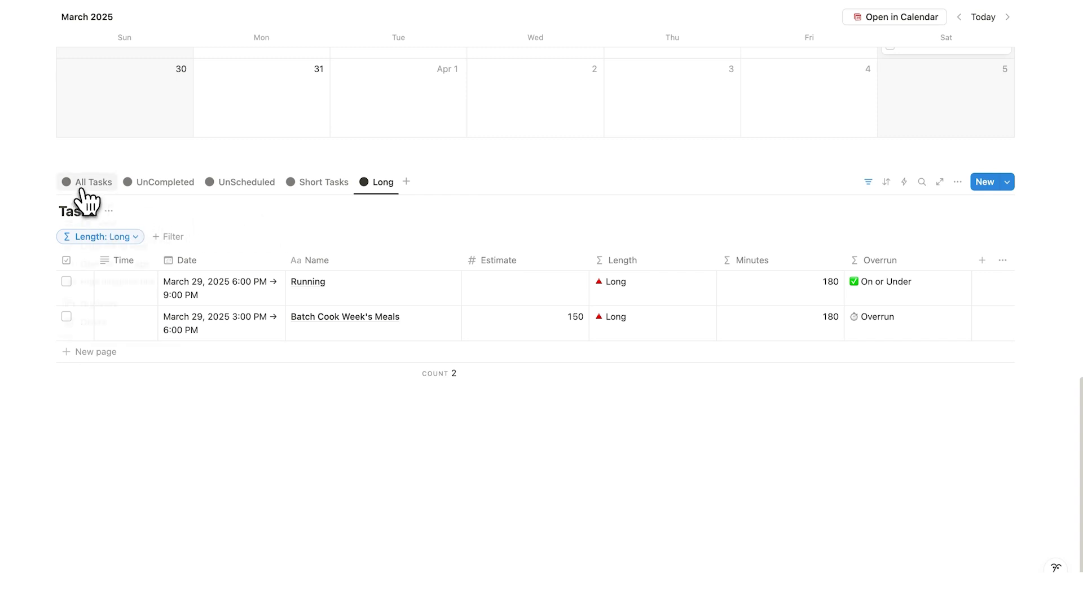
pyautogui.rightClick(79, 182)
pyautogui.click(101, 306)
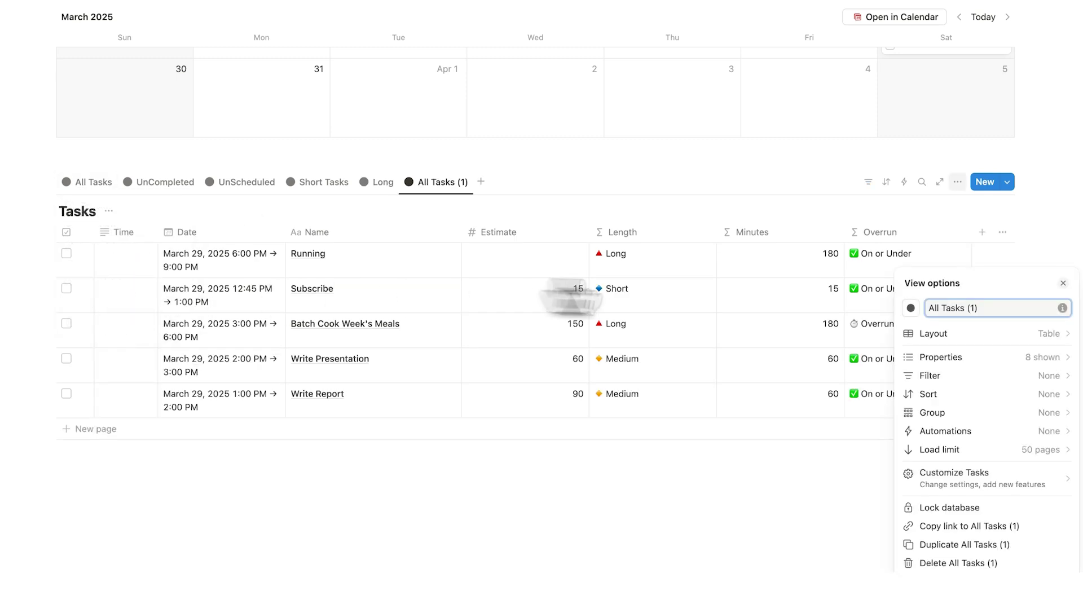
pyautogui.hotkey('ctrl', 'a')
pyautogui.write('Overrun')
pyautogui.press('Escape')
# Filter the Overrun view to tasks whose Overrun property contains 'Overru'.
pyautogui.click(868, 182)
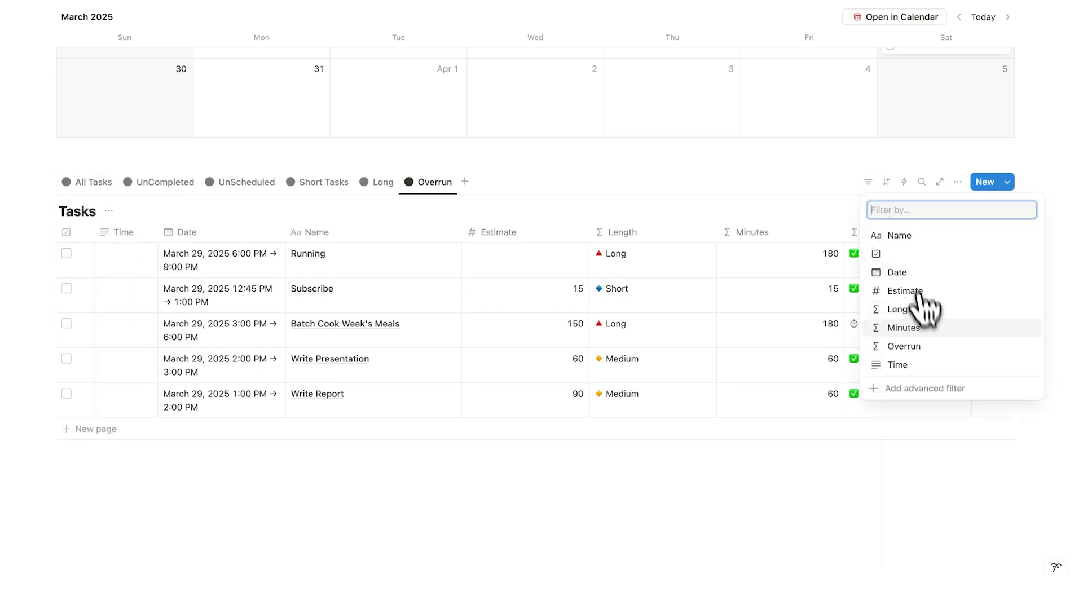
pyautogui.click(931, 346)
pyautogui.click(160, 277)
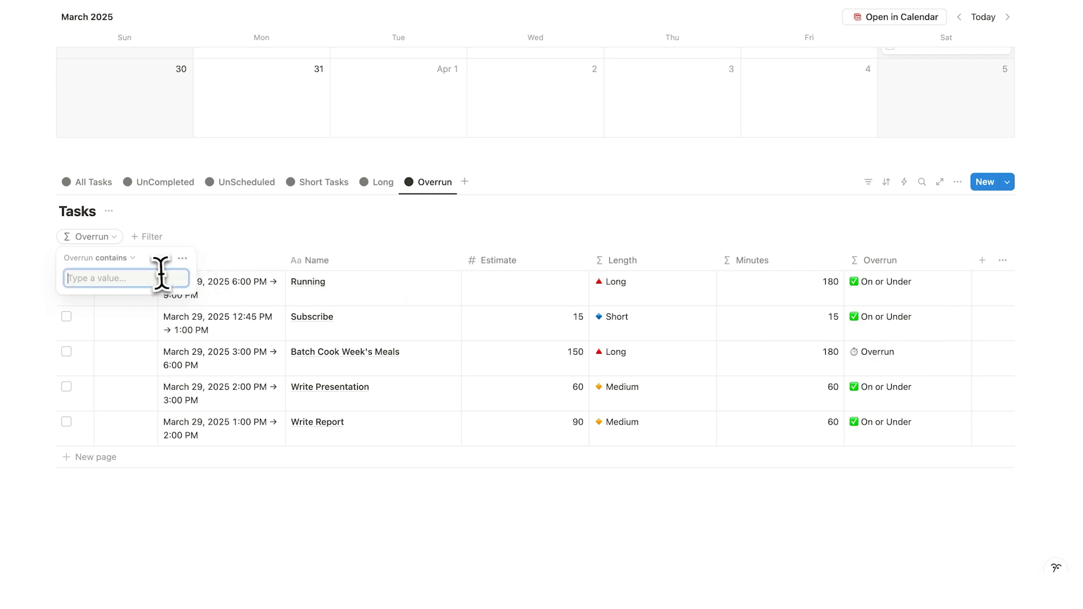
pyautogui.write('Overrun')
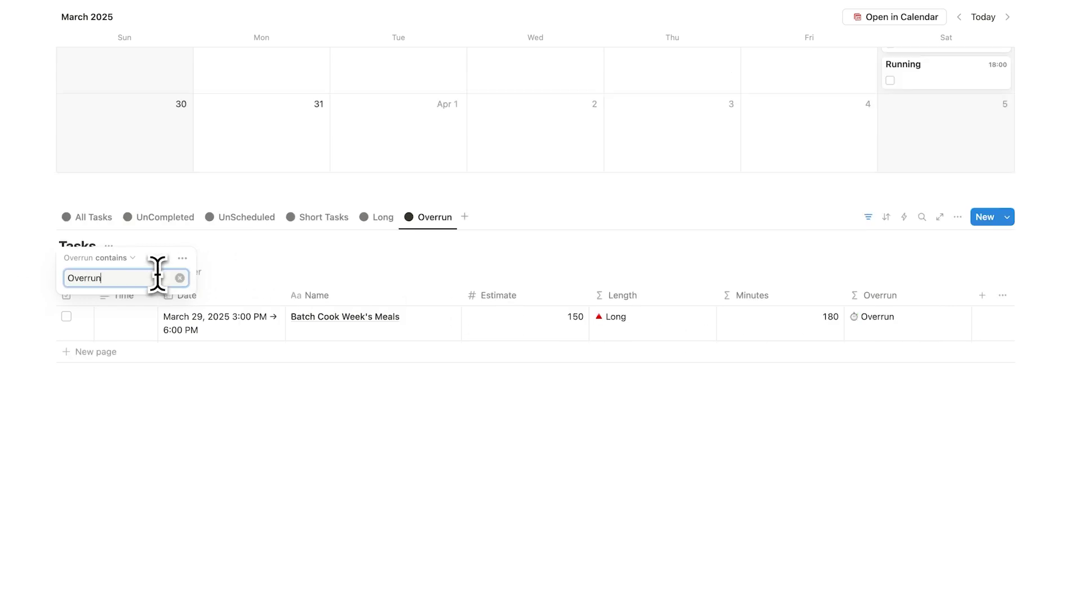
pyautogui.click(246, 282)
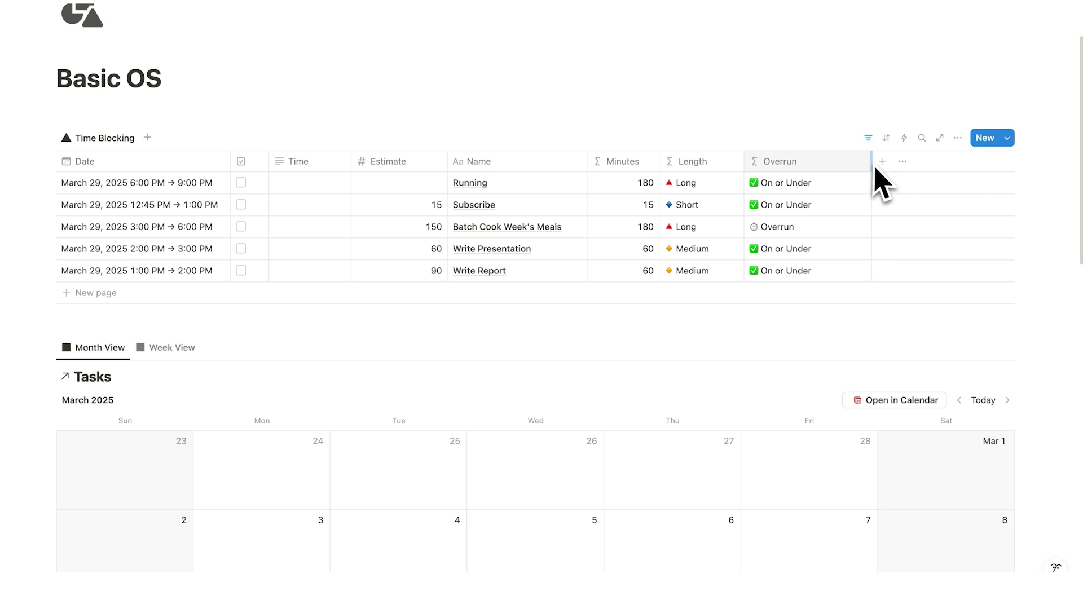
# Add a Formula column with the pasted nested if(contains(lower(Name)…)) category formula.
pyautogui.click(852, 161)
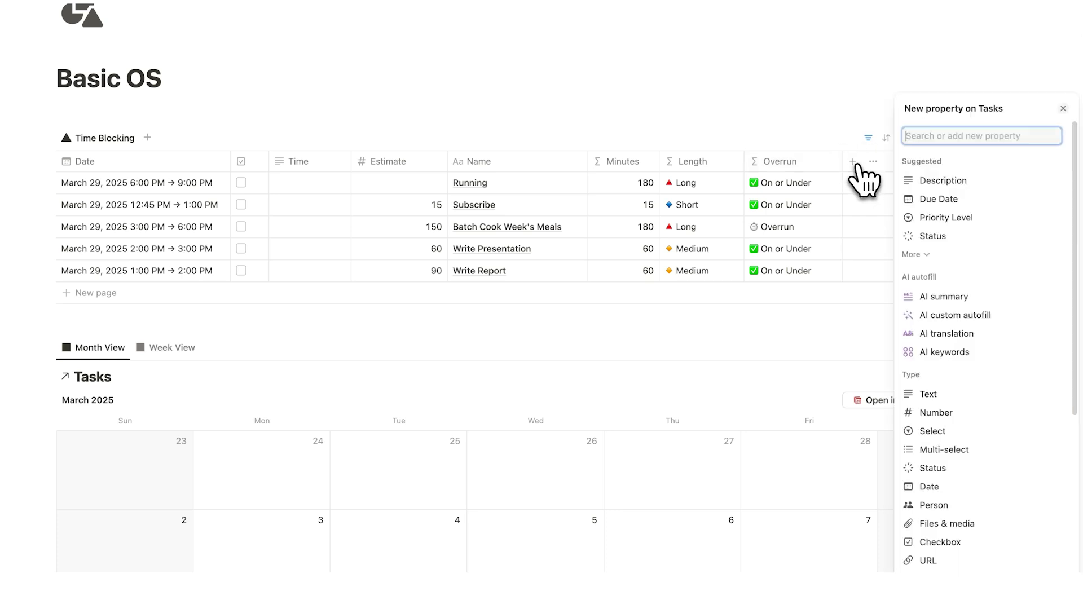
pyautogui.scroll(-3, 957, 229)
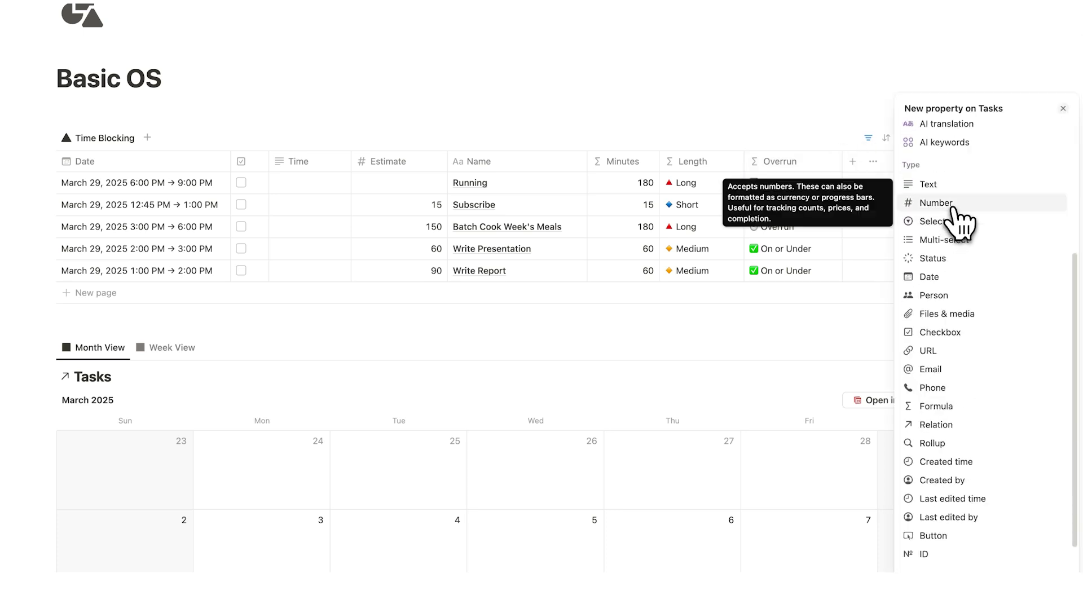
pyautogui.click(966, 410)
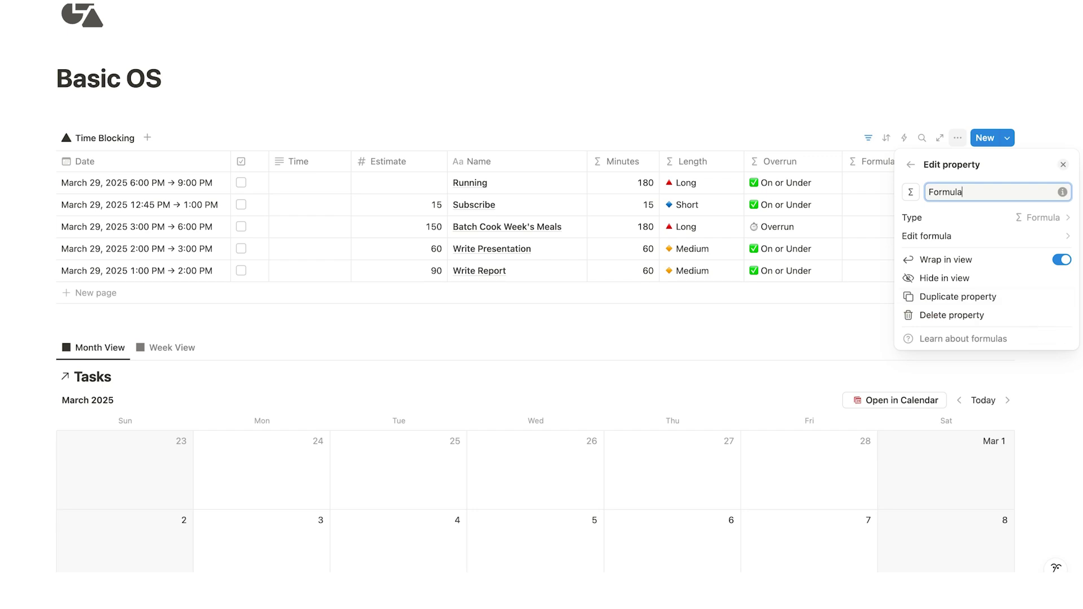
pyautogui.click(927, 235)
pyautogui.press('super+v')
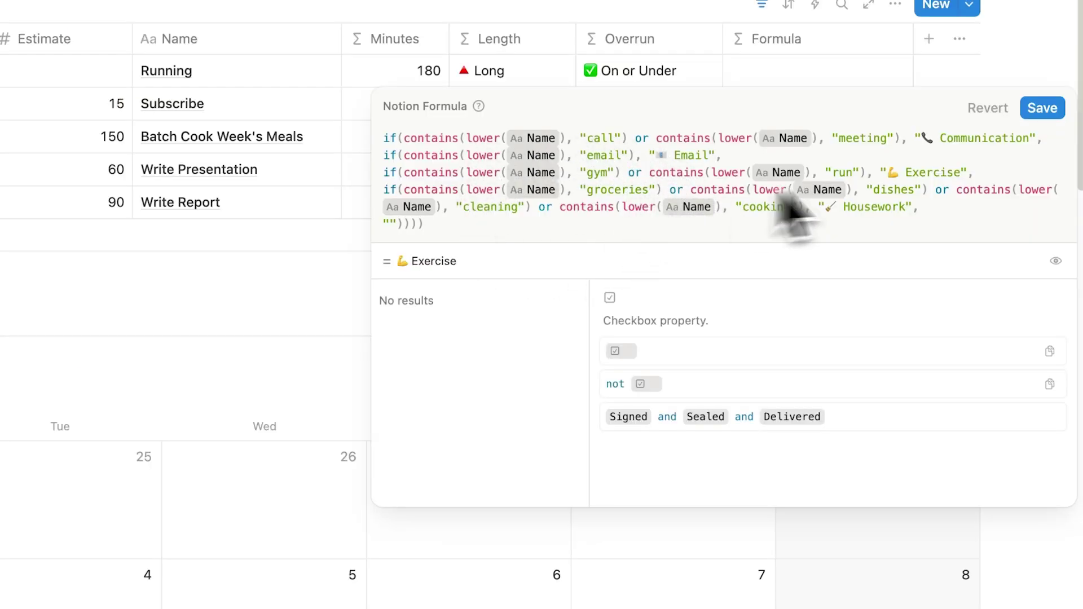
pyautogui.click(1040, 108)
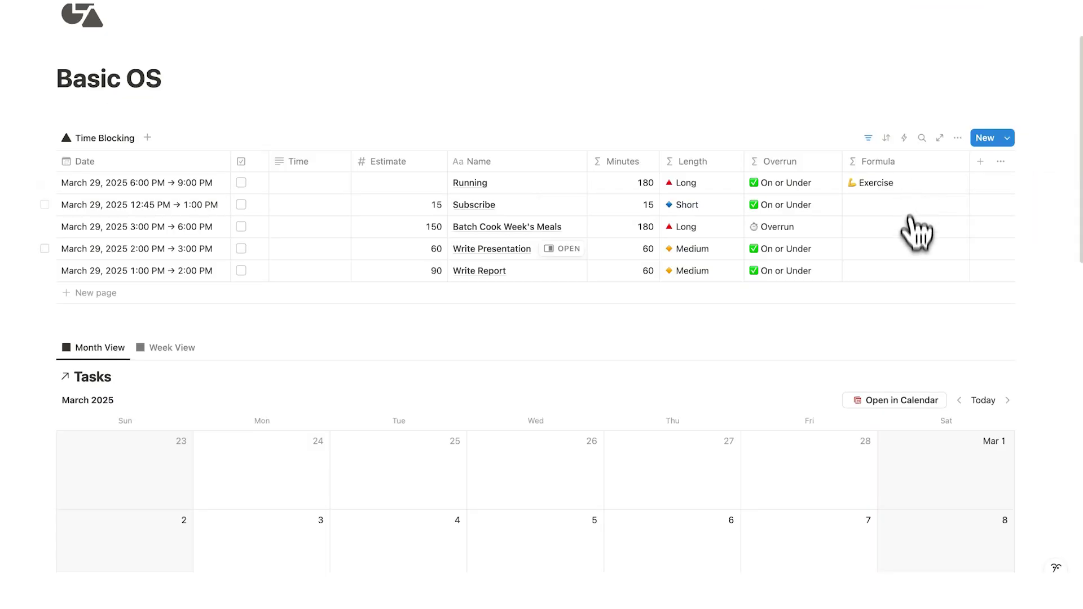
# Add four test tasks: Call John, Meeting John, Email John and Groceries.
pyautogui.click(153, 293)
pyautogui.write('Cal')
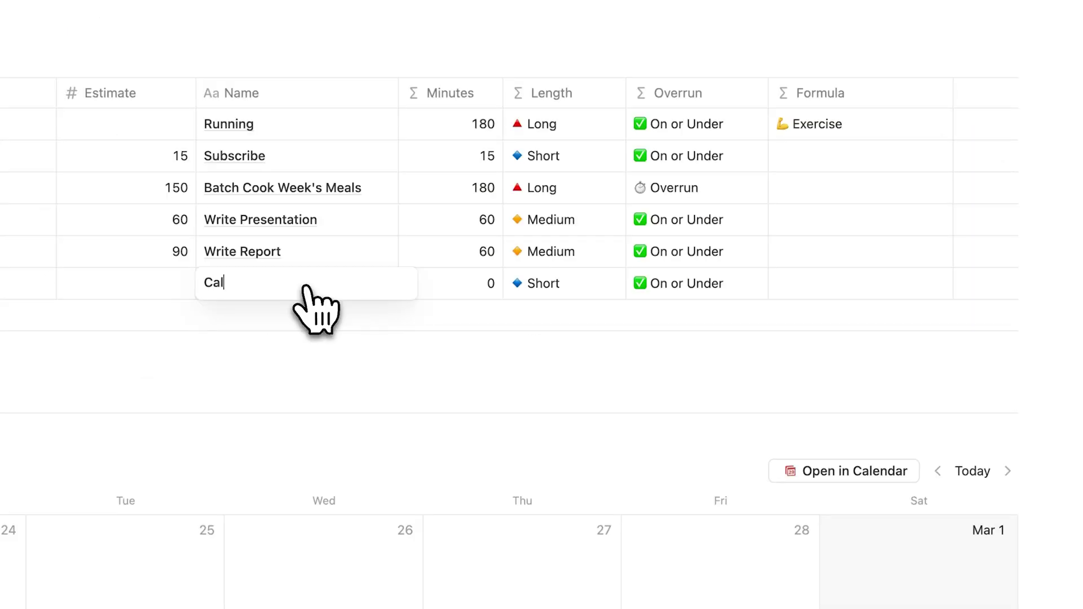
pyautogui.write('l John')
pyautogui.press('Escape')
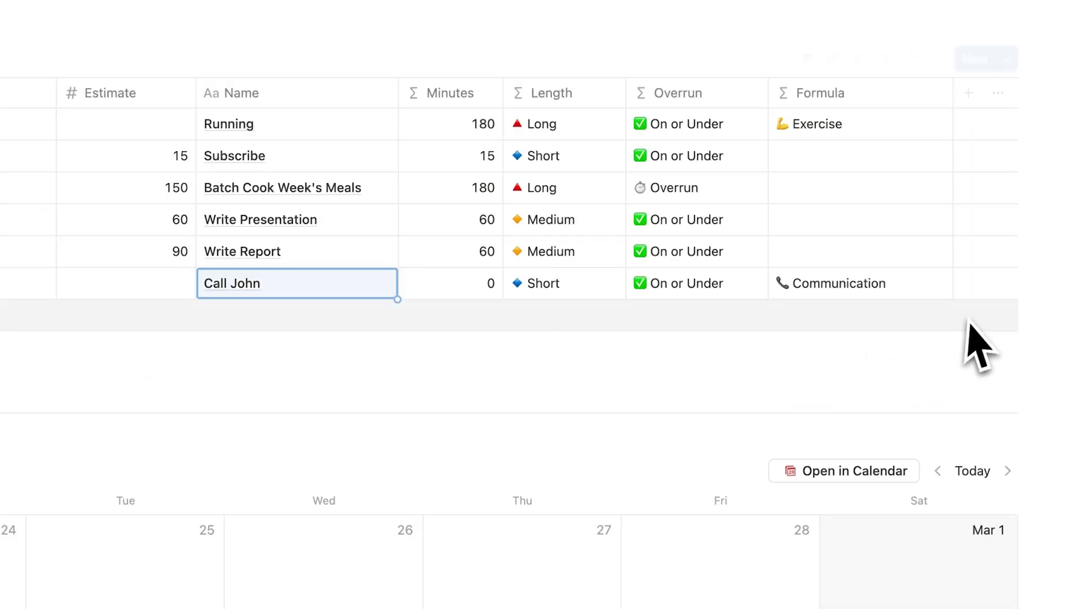
pyautogui.click(237, 314)
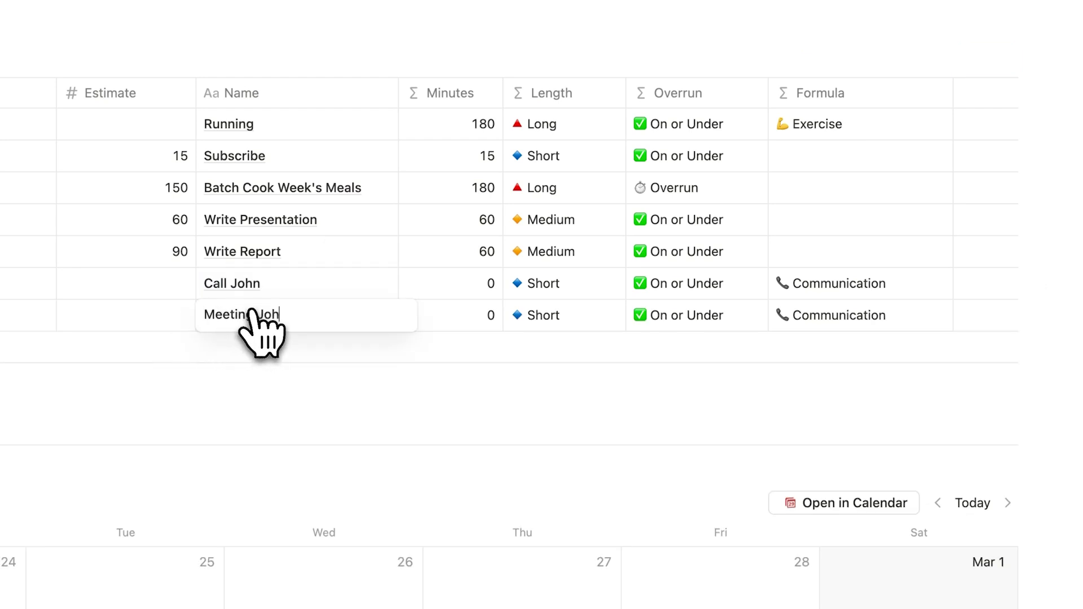
pyautogui.press('Return')
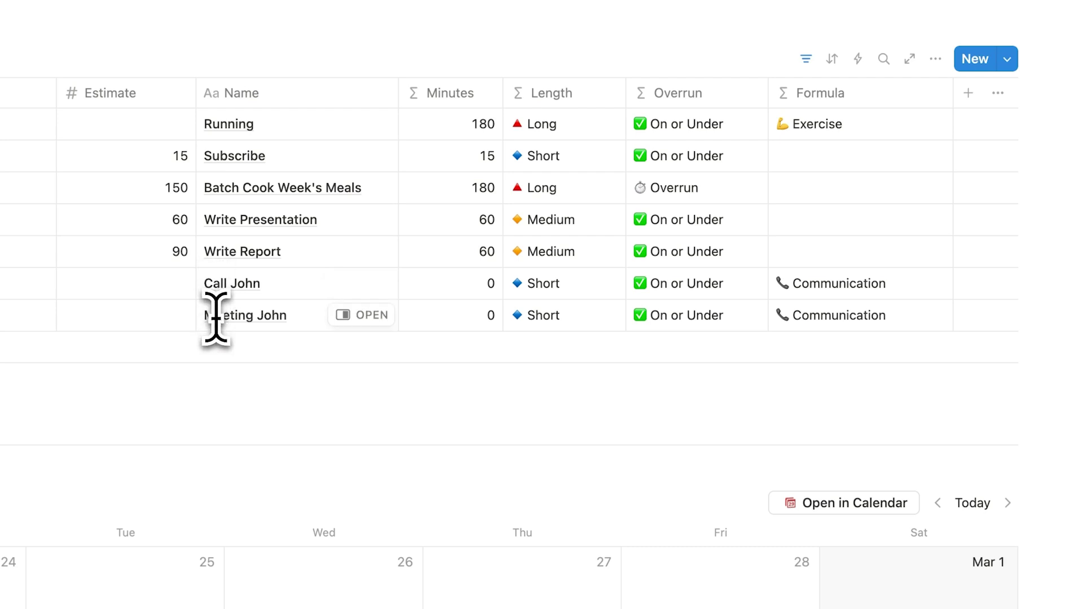
pyautogui.click(144, 355)
pyautogui.write('Email John')
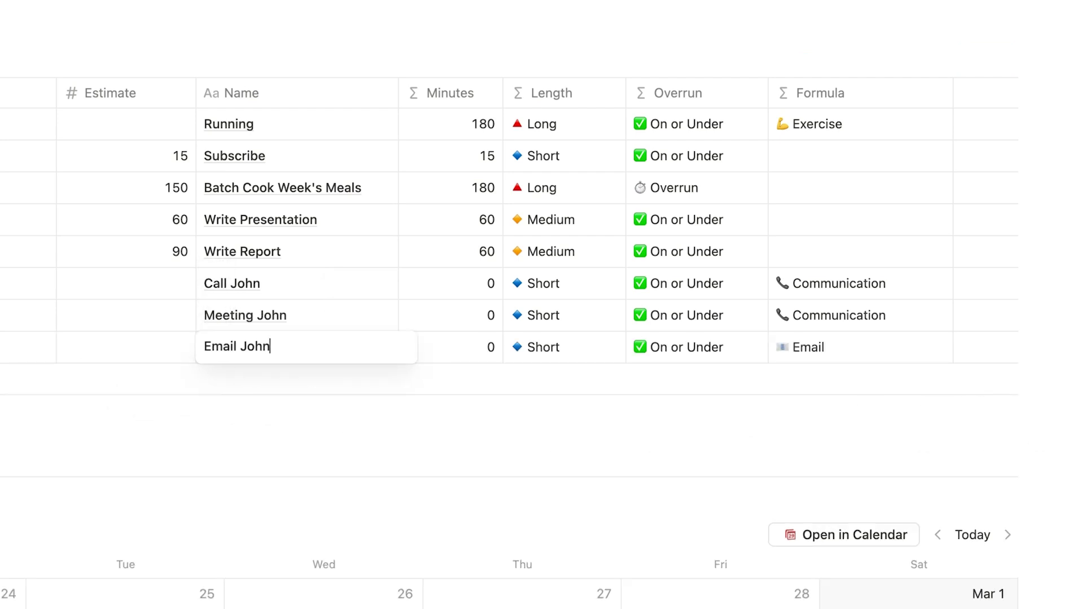
pyautogui.press('Return')
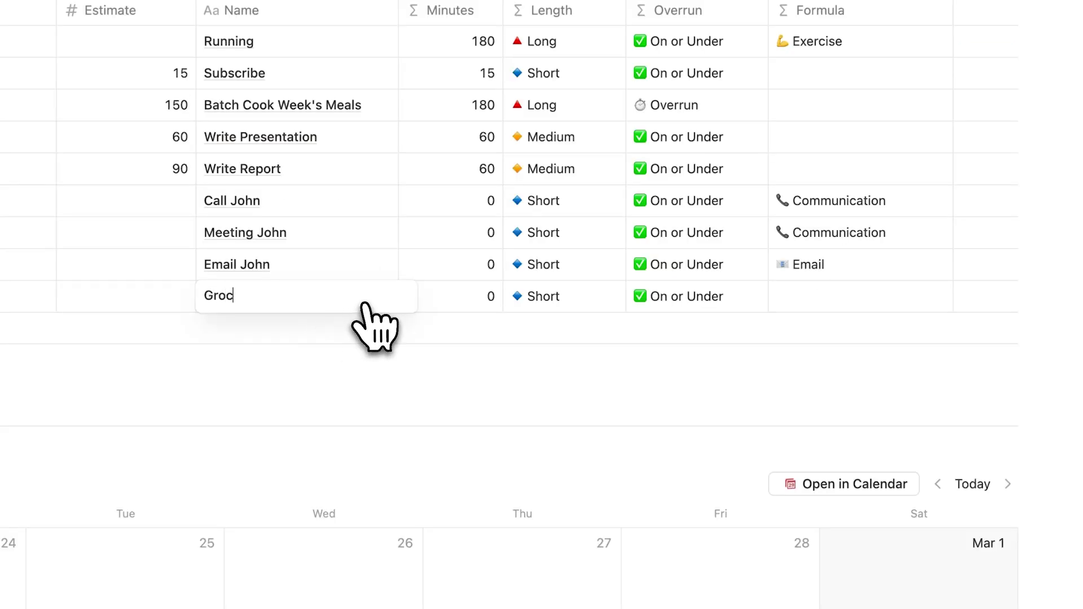
pyautogui.press('Return')
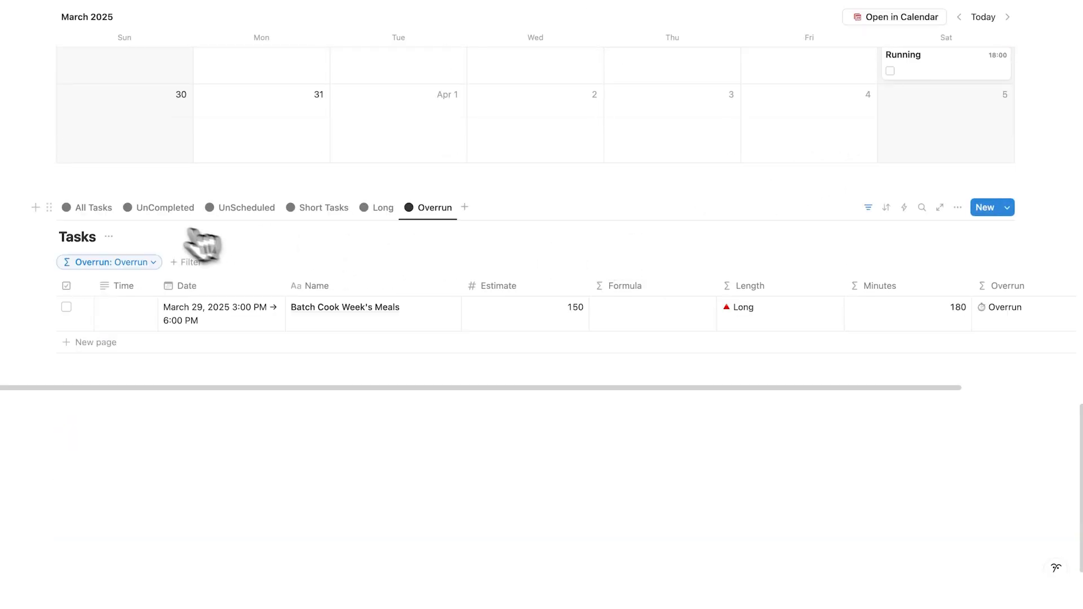
# Duplicate the All Tasks view and name the copy 'Housewo'.
pyautogui.rightClick(96, 212)
pyautogui.click(110, 334)
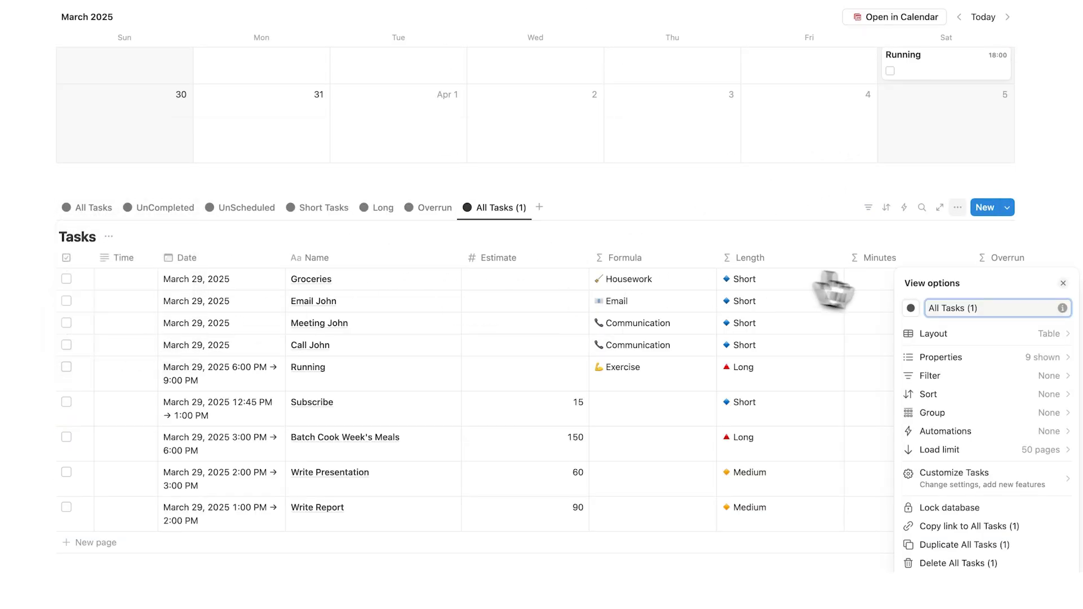
pyautogui.write('Housework')
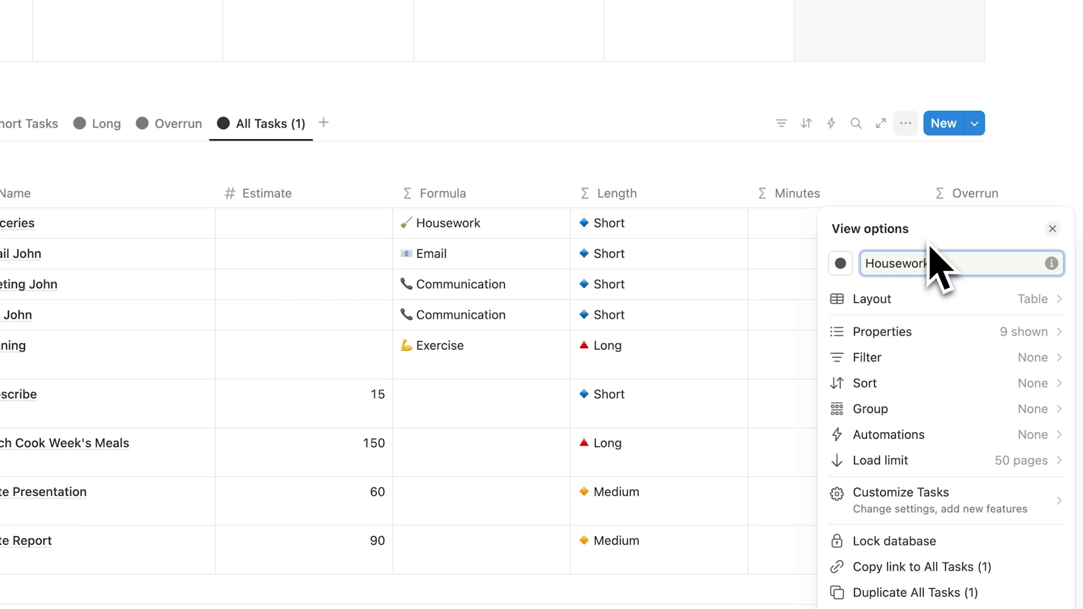
pyautogui.press('Return')
# Filter the view to tasks whose Formula property contains 'Housework'.
pyautogui.click(781, 123)
pyautogui.click(829, 299)
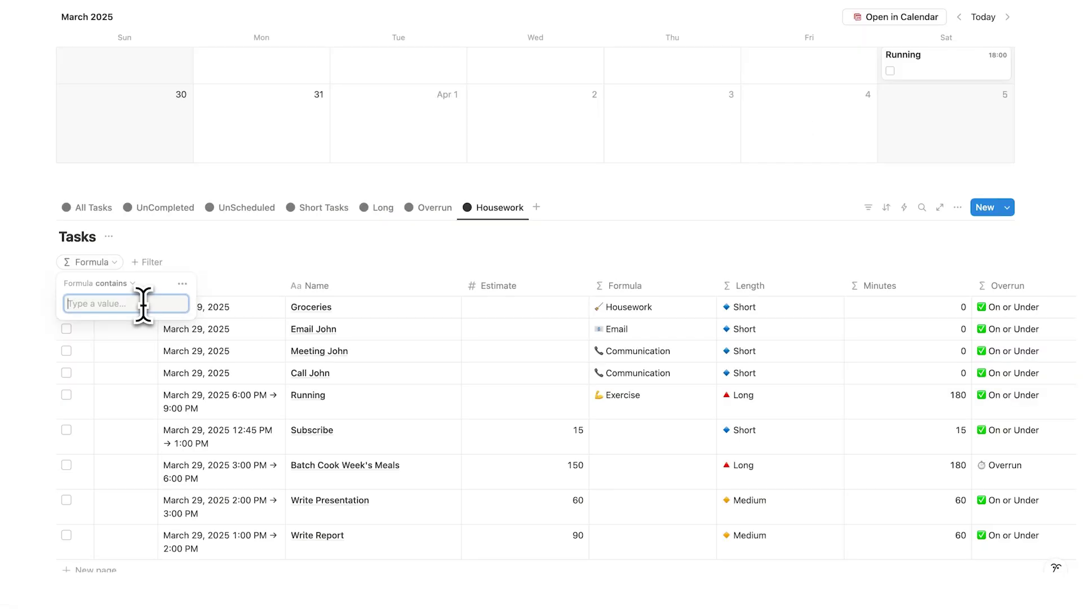
pyautogui.write('Housework')
pyautogui.press('Escape')
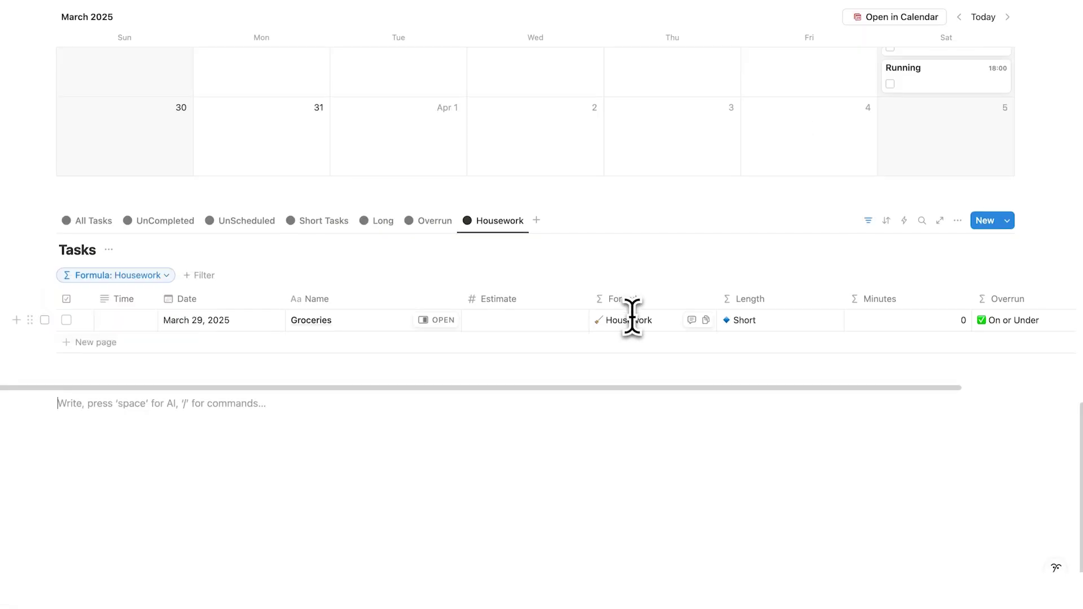